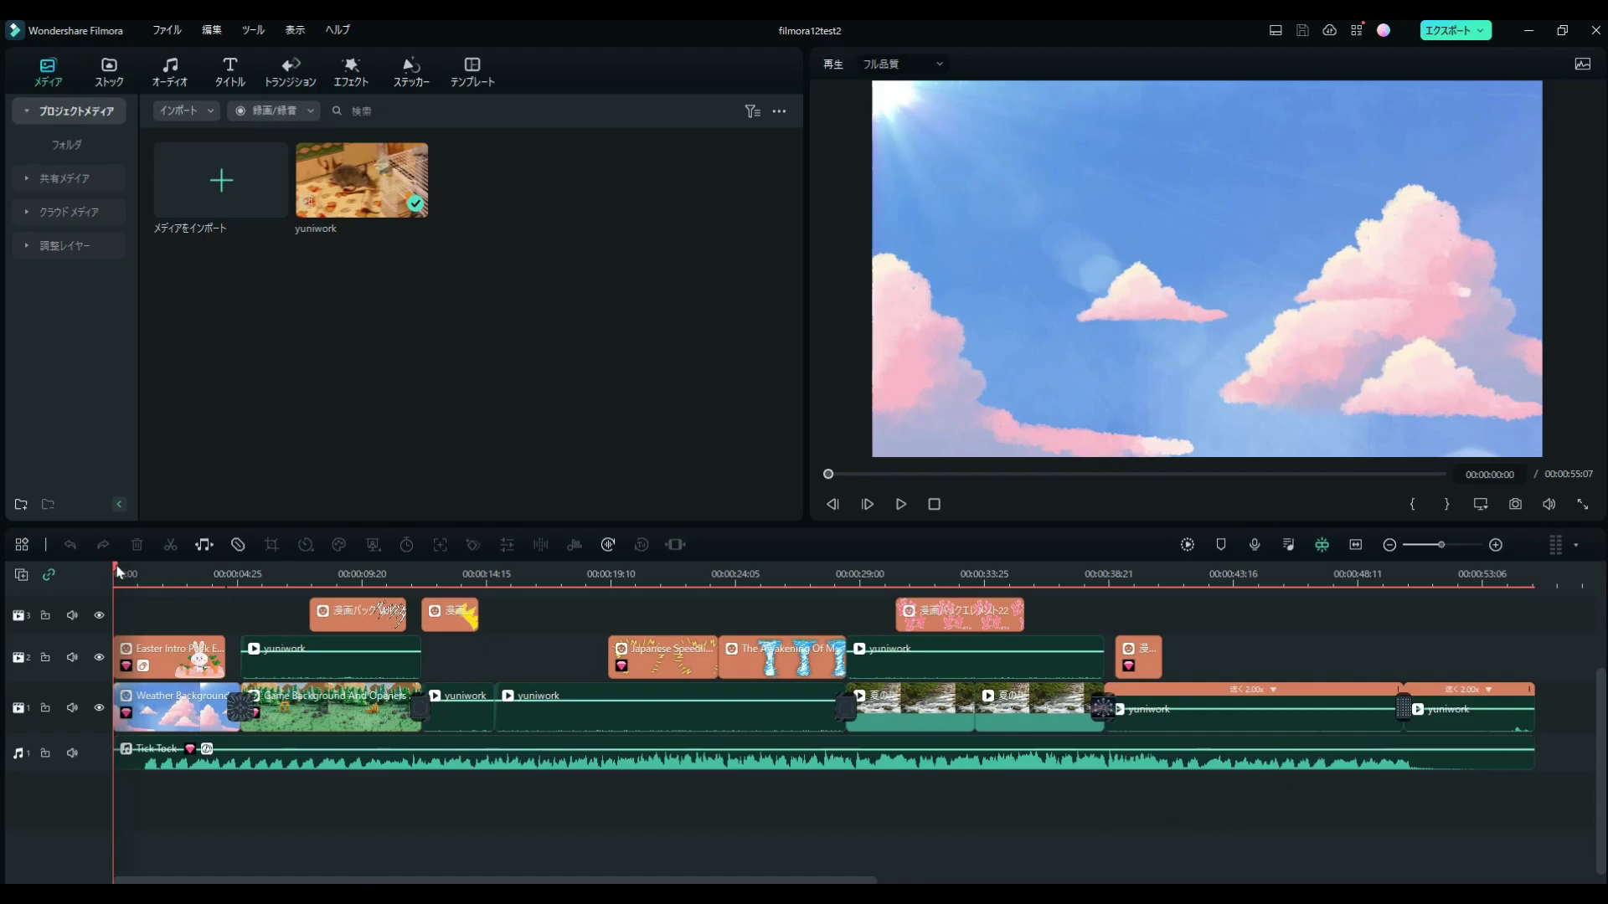
Step: Play the opening section of the project and return the playhead to the start
drag(128, 572, 420, 572)
key(space)
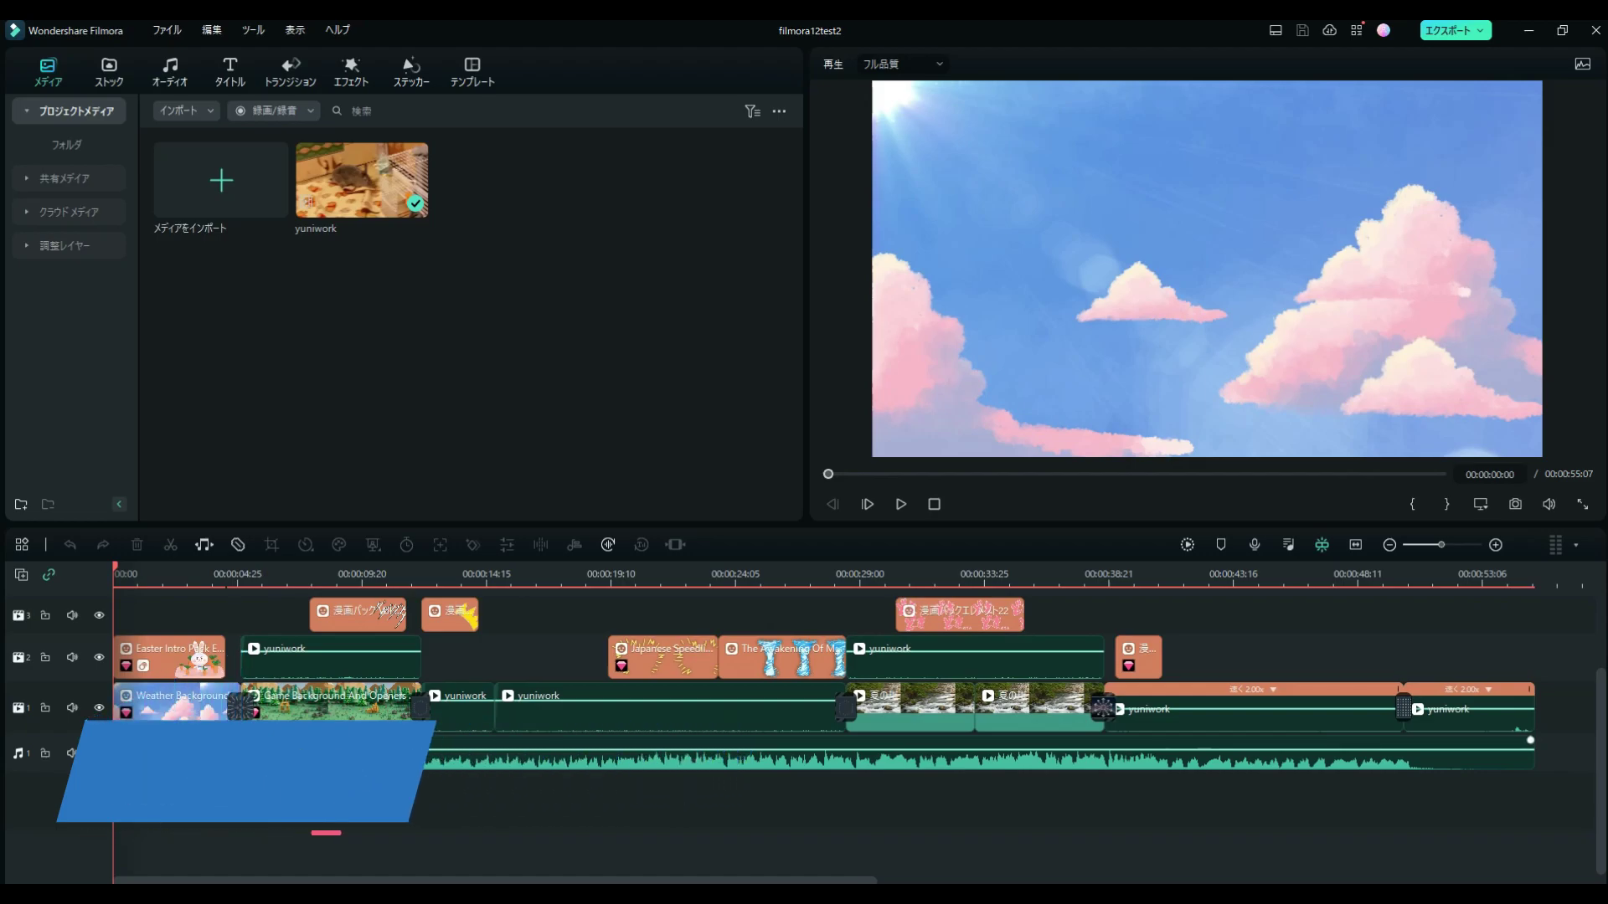
mouse_move(204, 768)
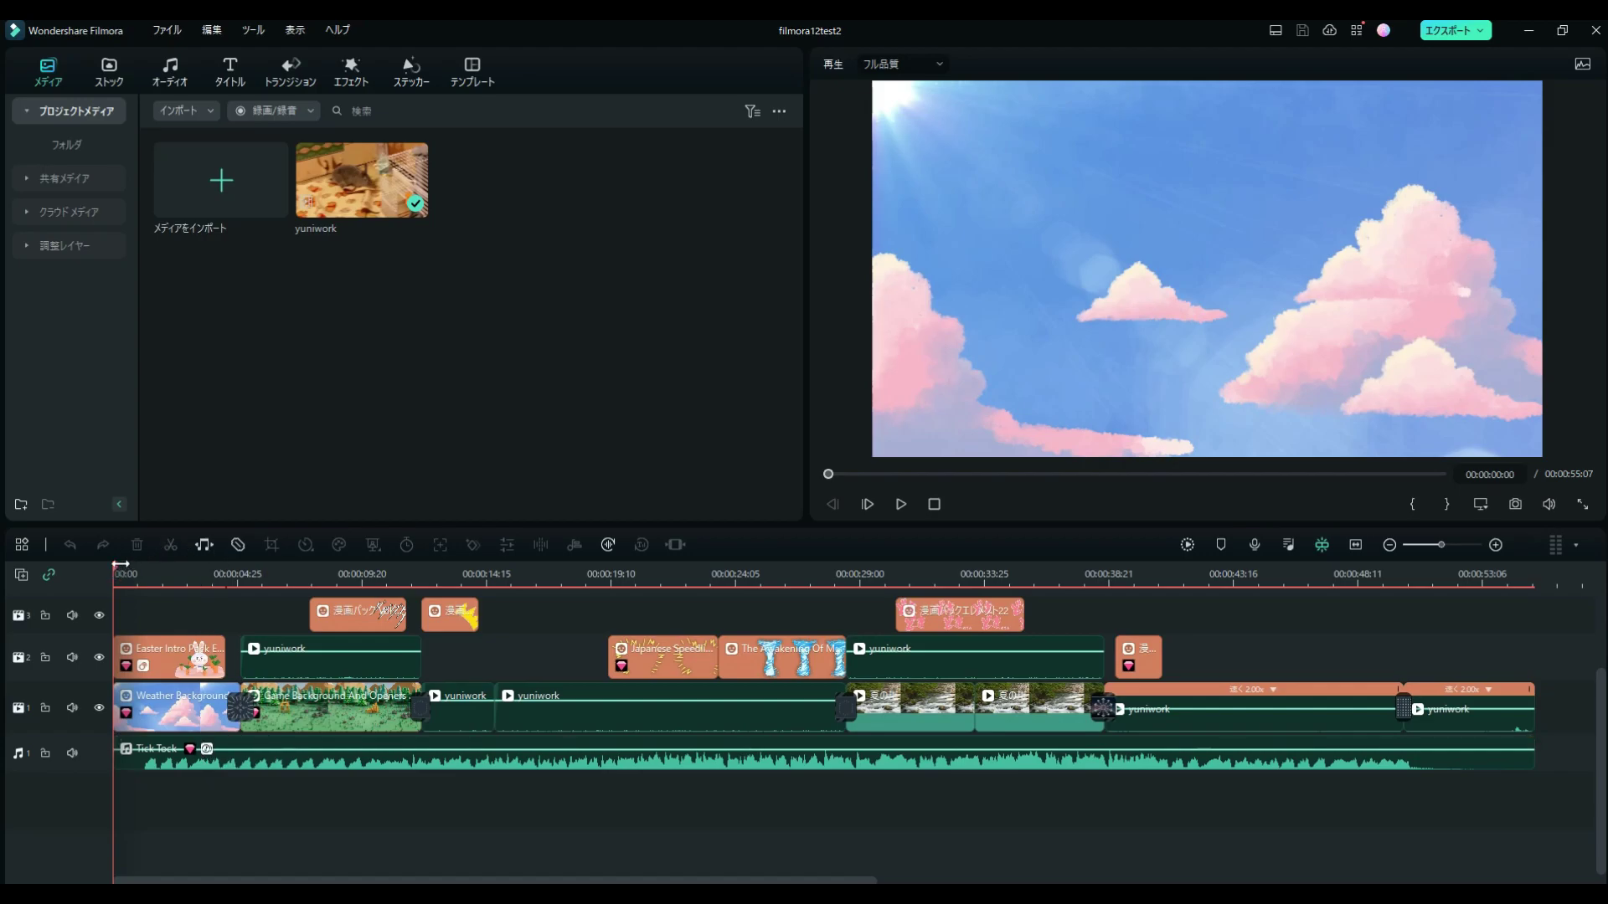
key(space)
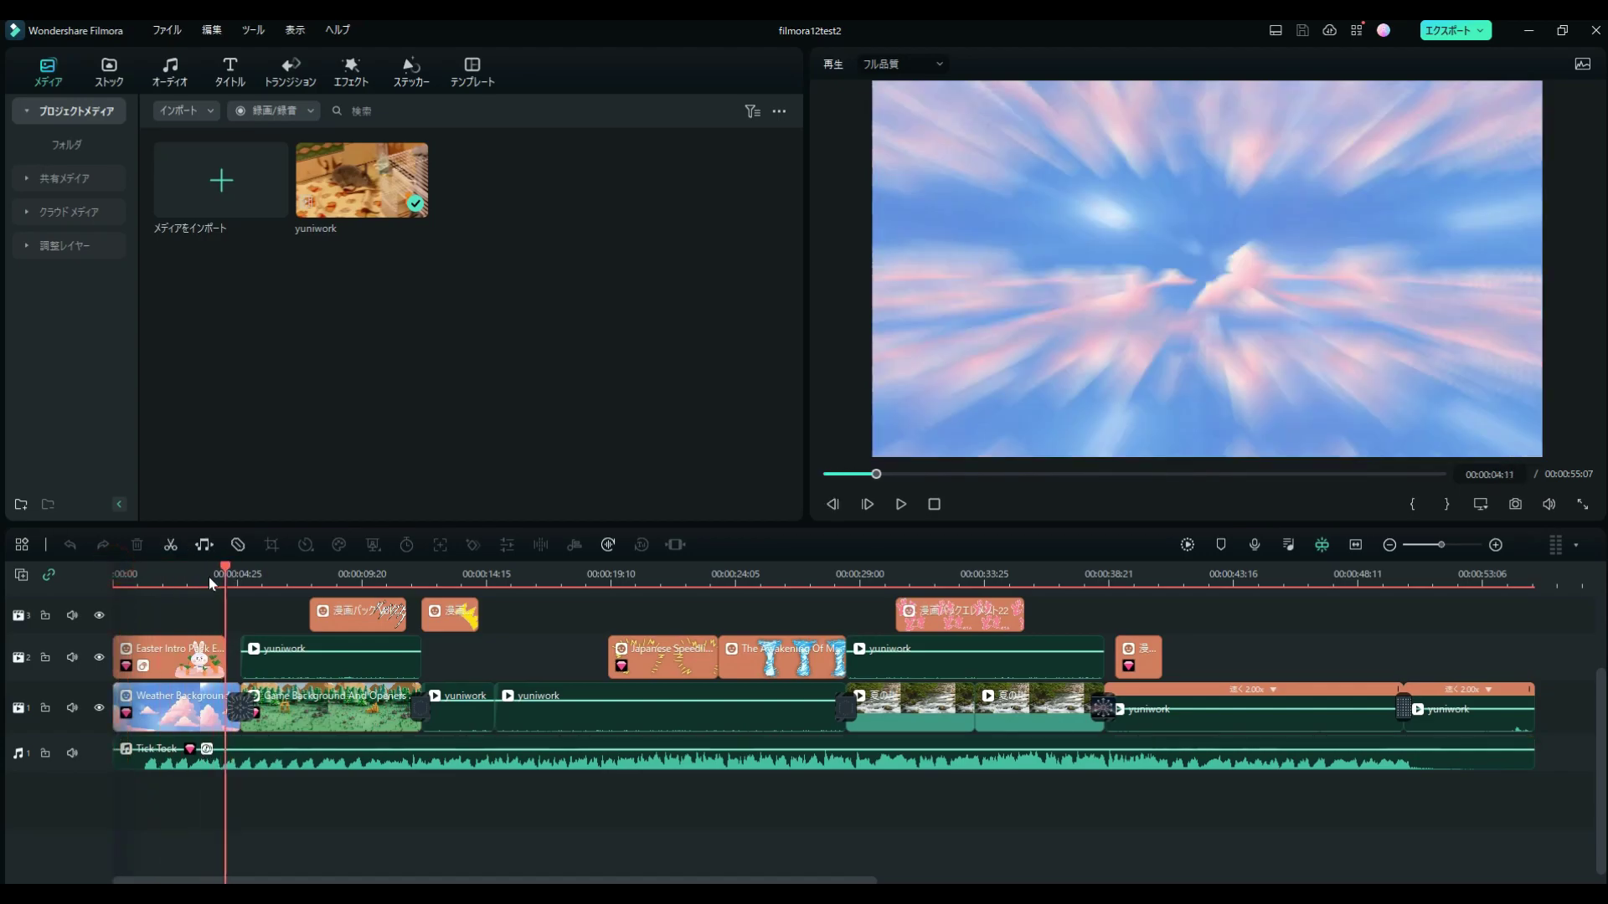
drag(153, 582, 107, 581)
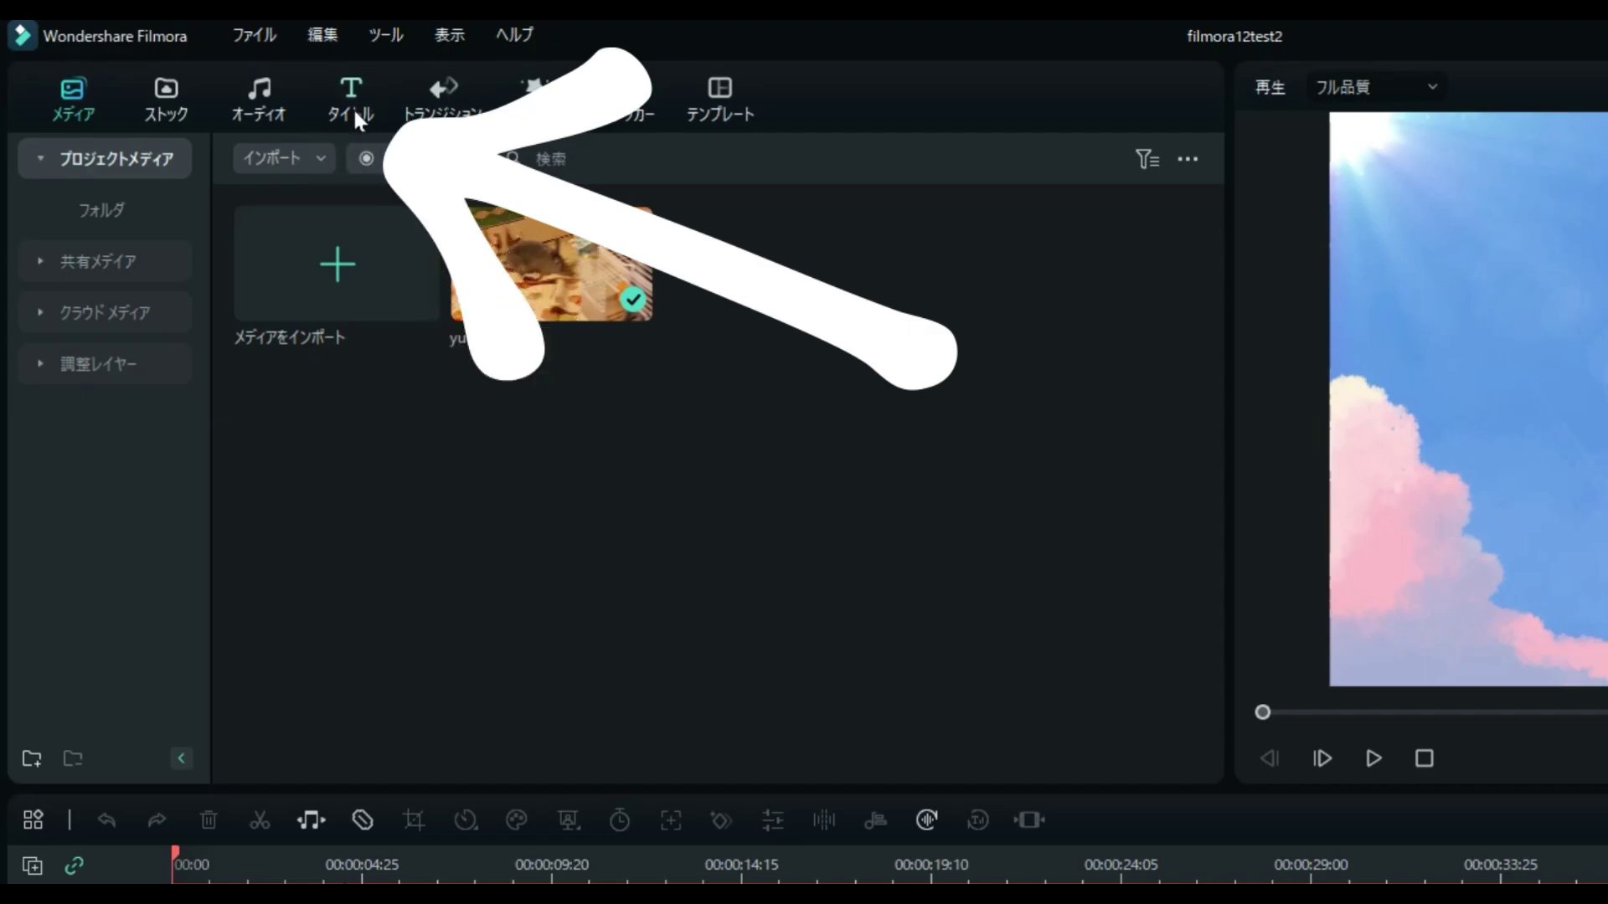
Step: Open the 3D タイトル category of the title templates
click(359, 97)
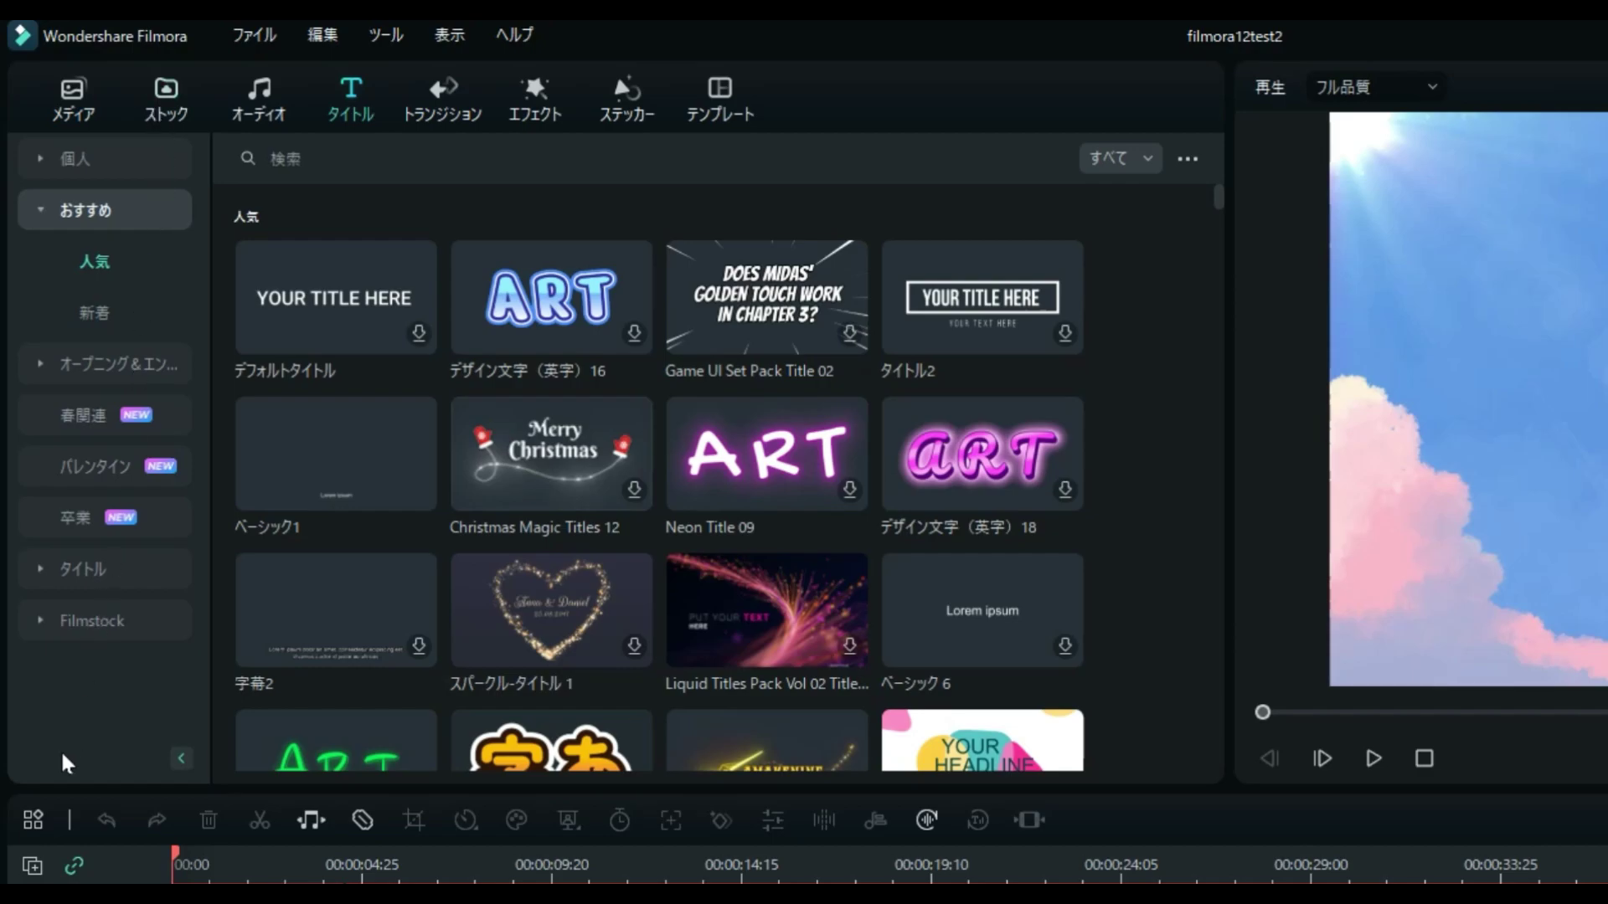
click(135, 574)
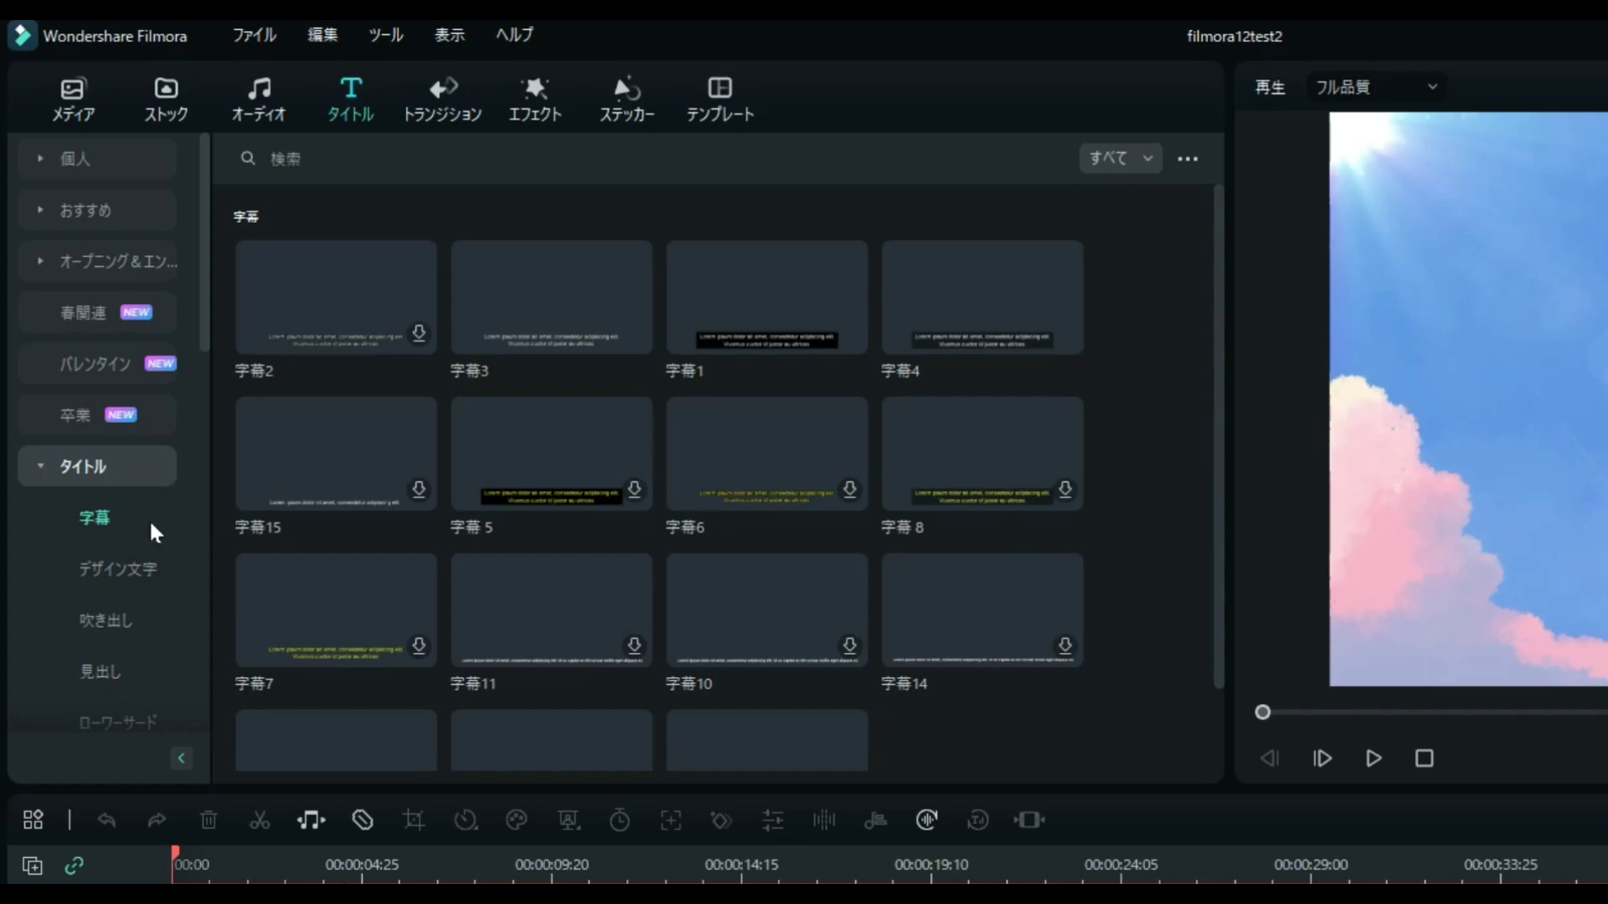
scroll(155, 529, down, 10)
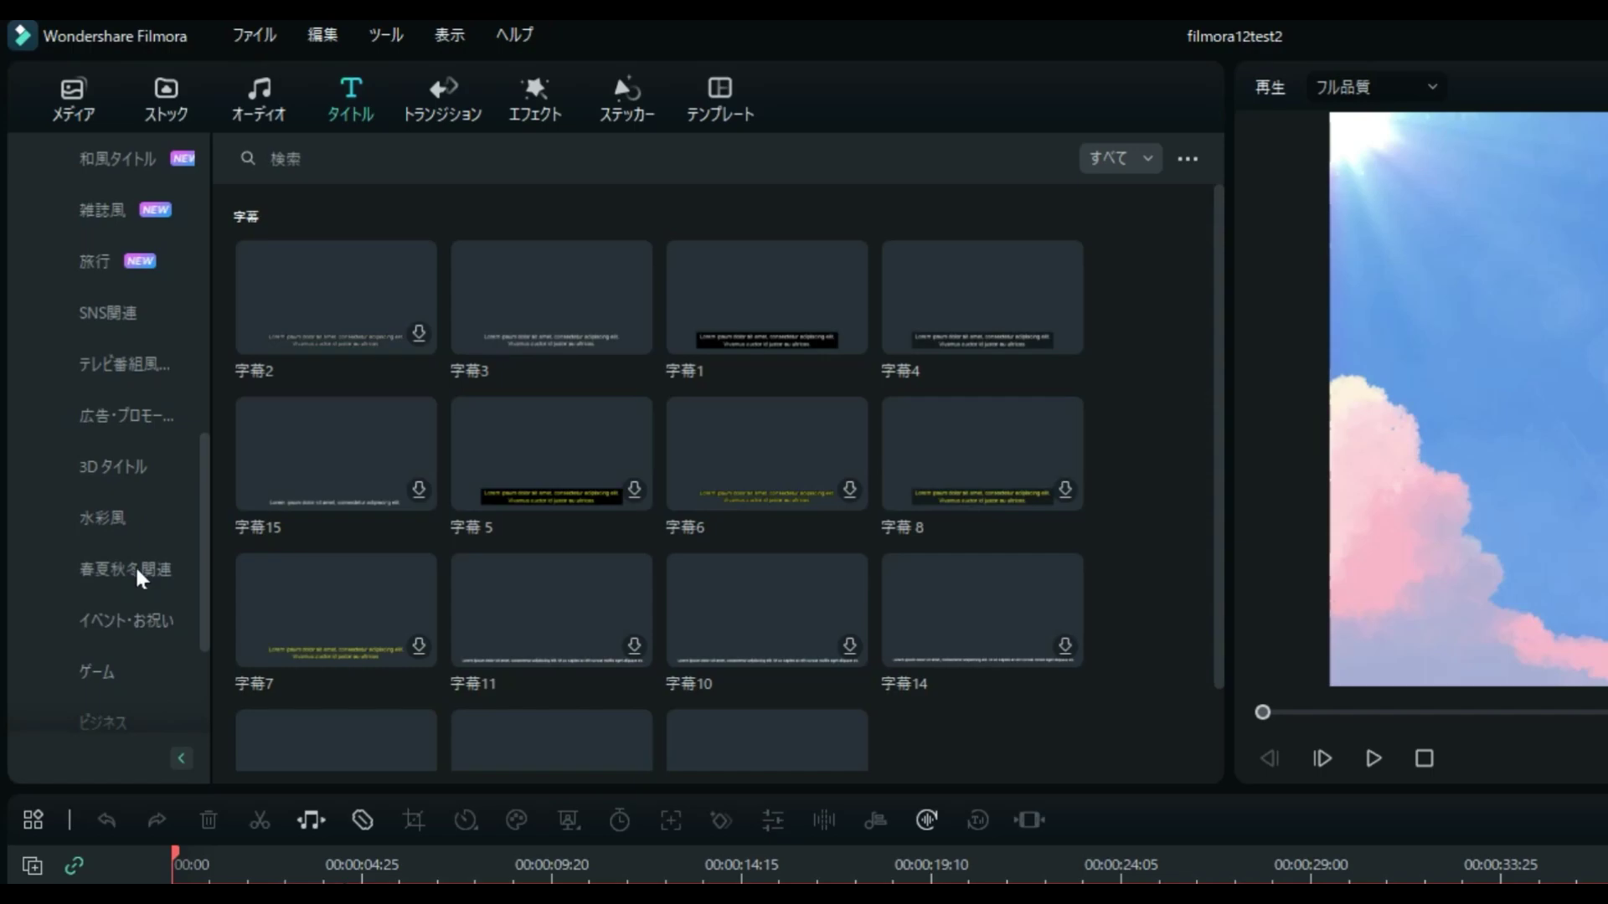
click(134, 486)
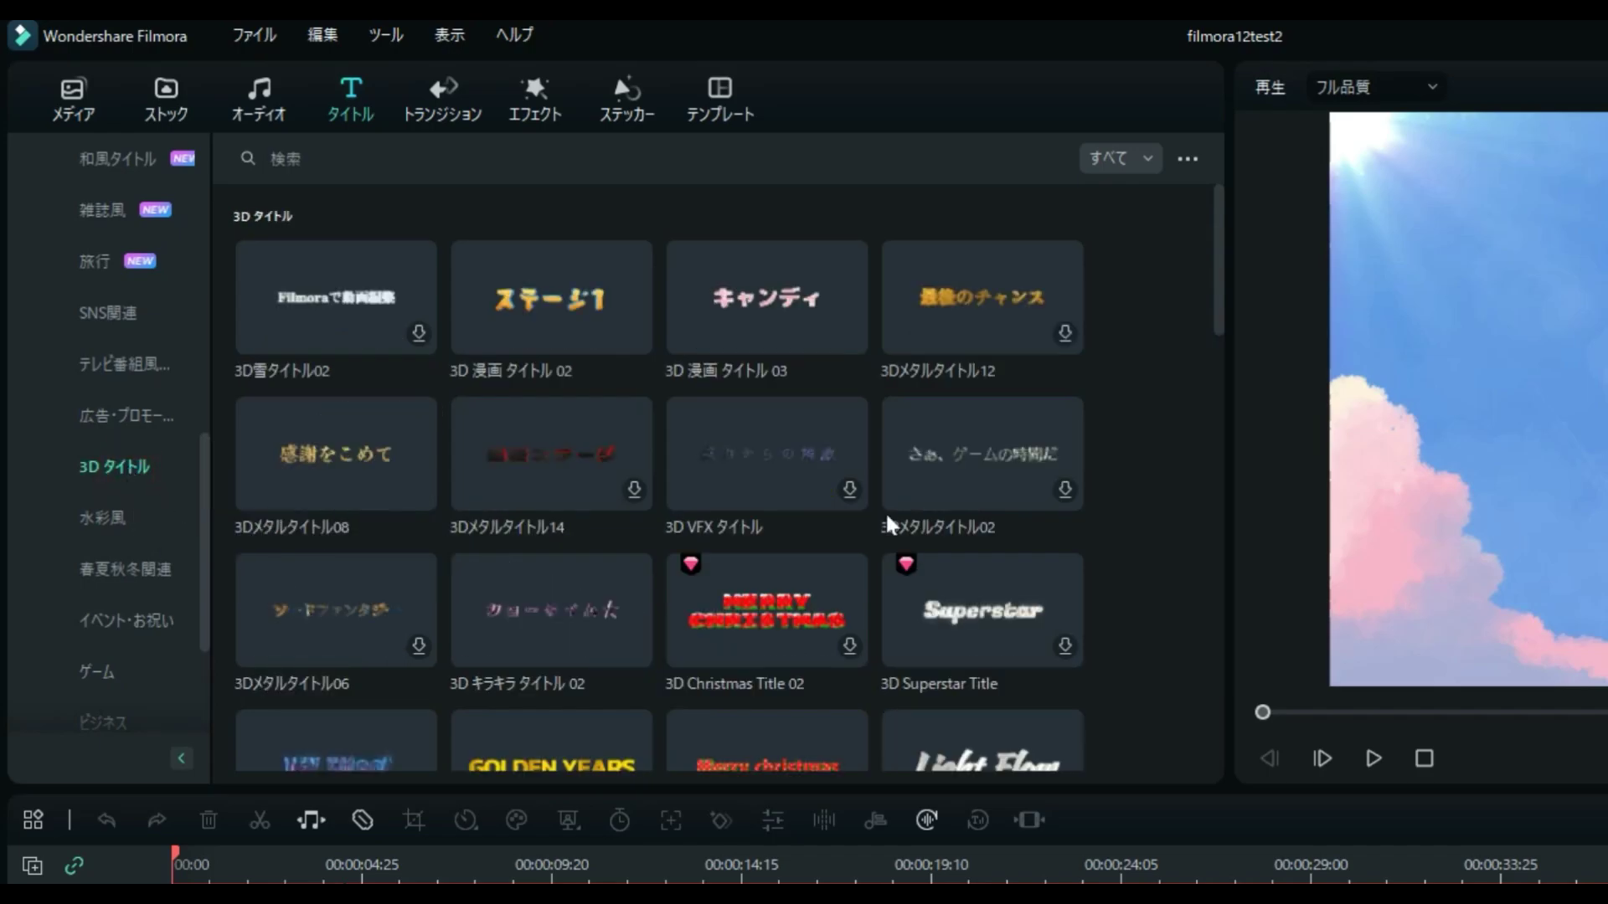
Step: Browse the 3D title templates to see which styles are available
scroll(1120, 378, down, 10)
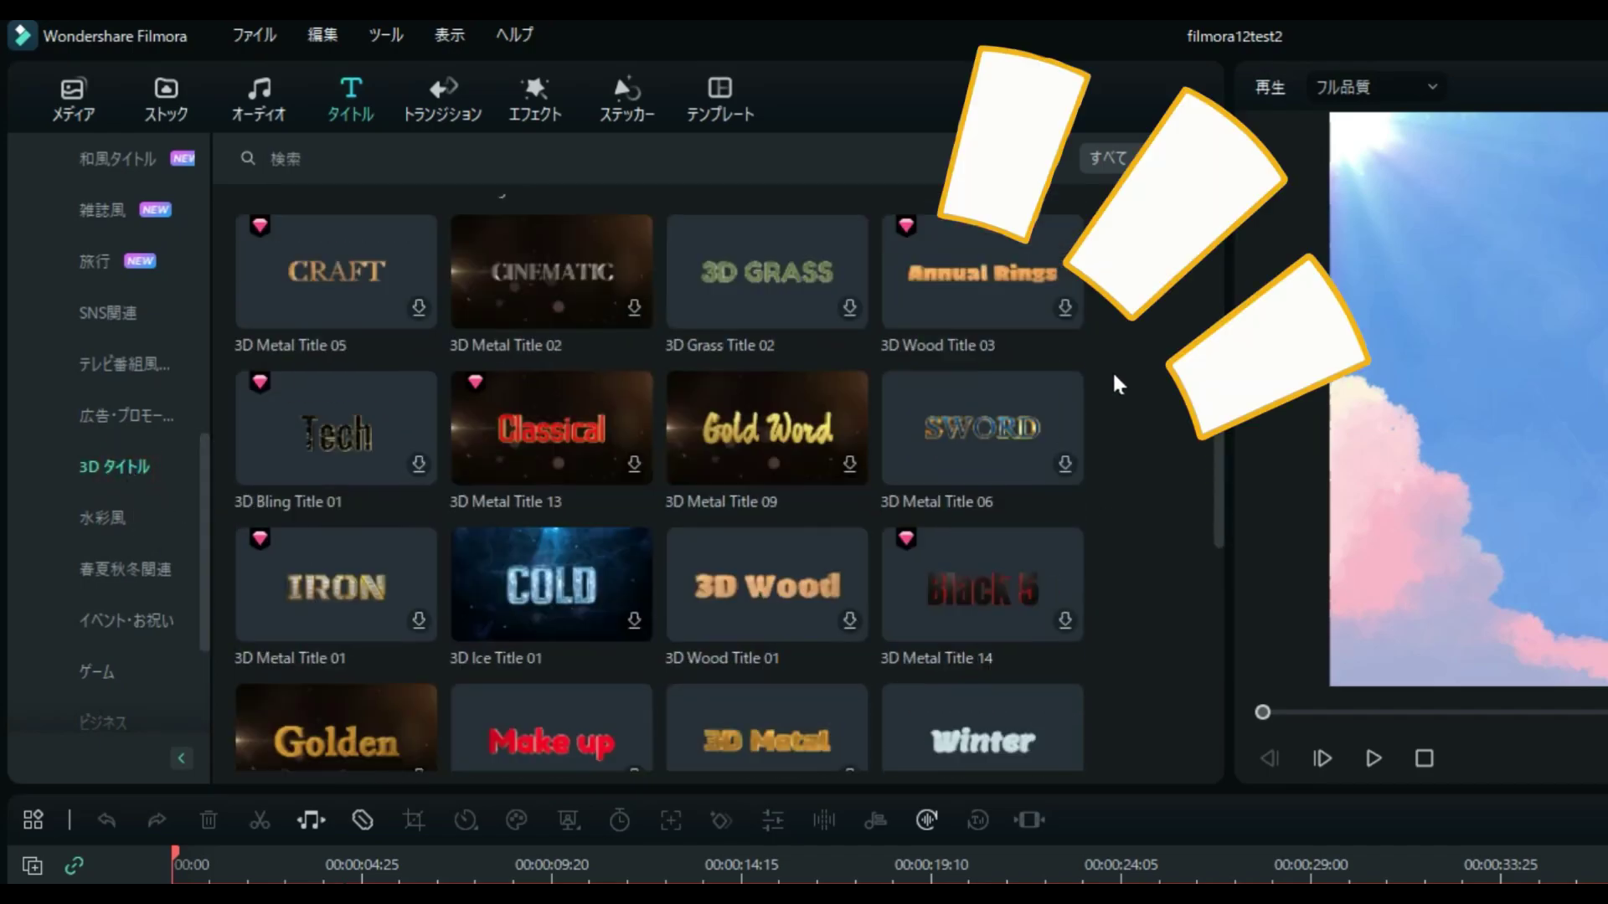
scroll(1120, 384, down, 10)
scroll(1119, 385, up, 6)
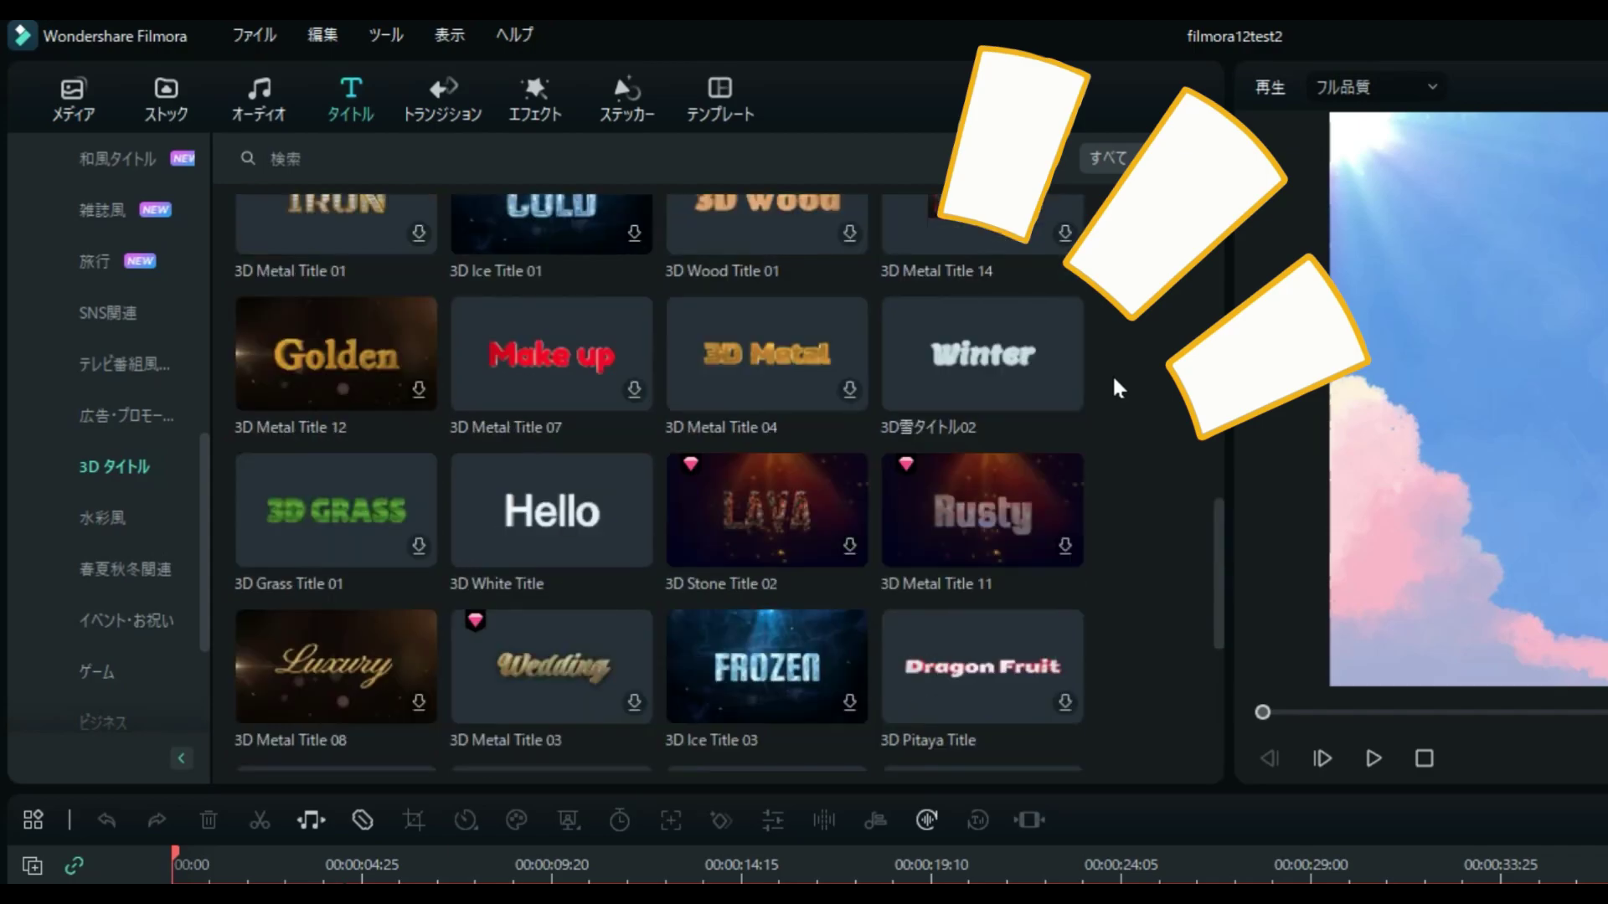
scroll(1119, 388, up, 10)
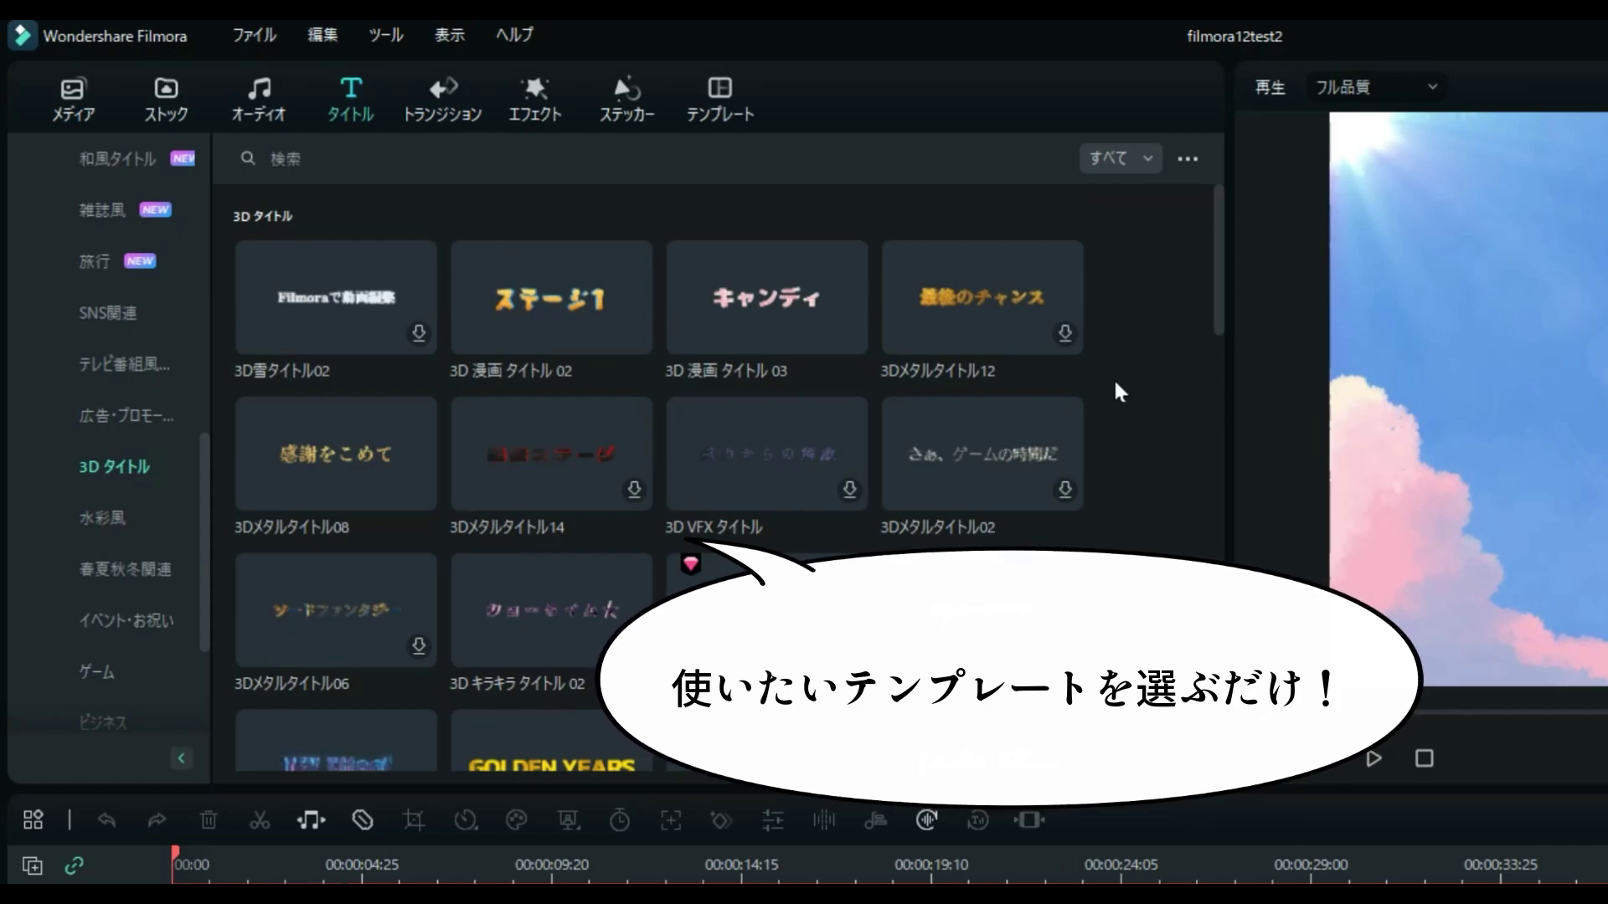
scroll(661, 388, down, 2)
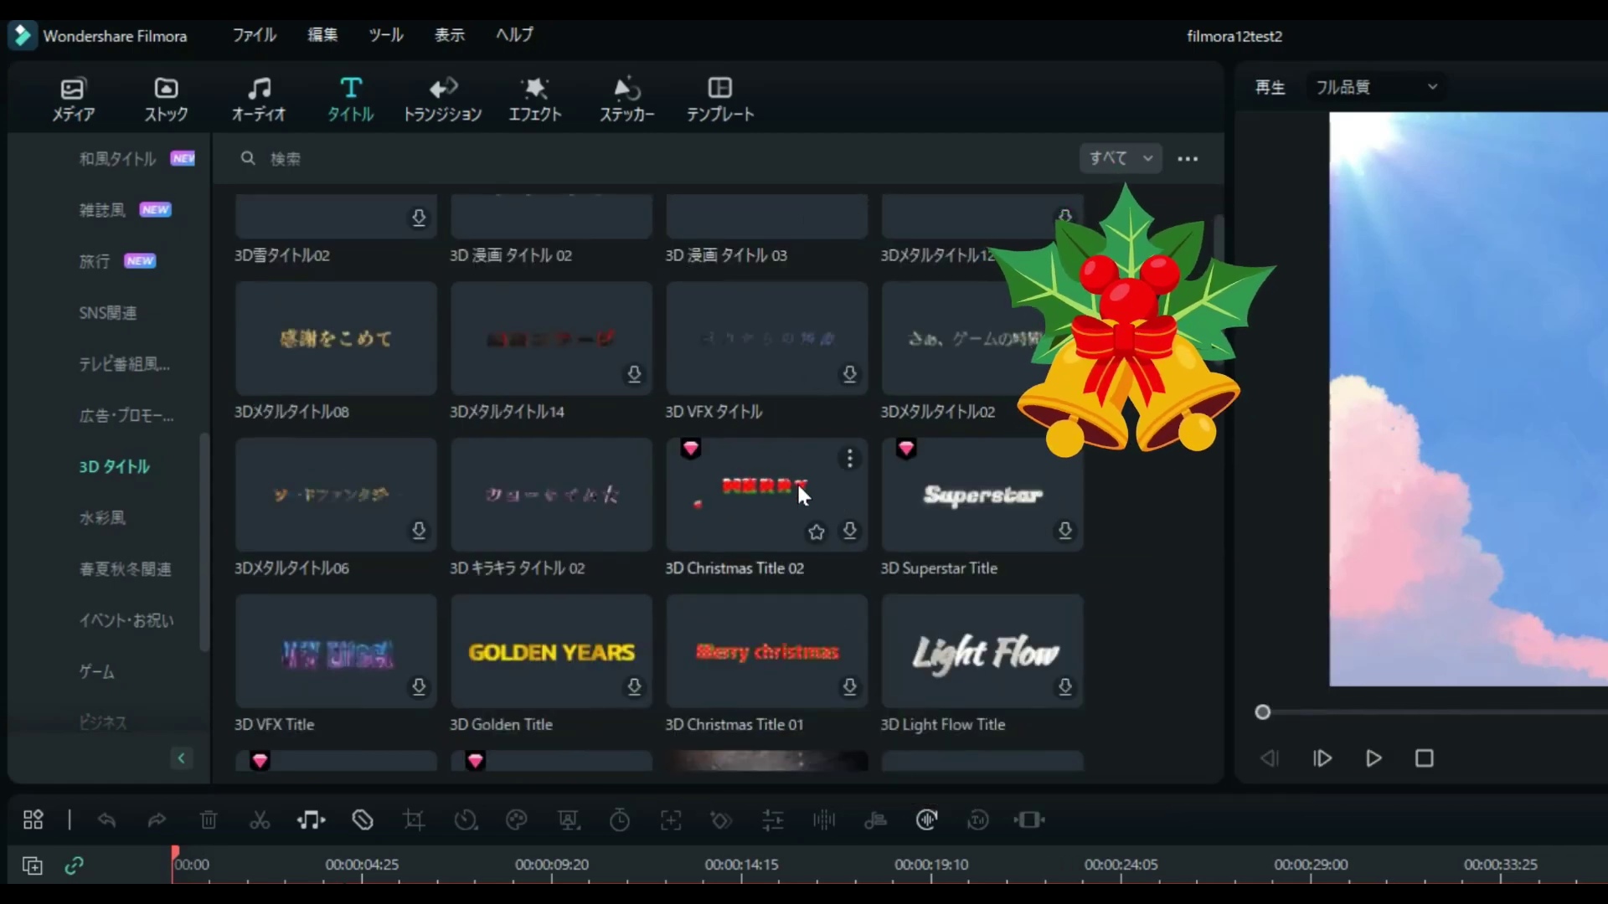
scroll(799, 494, down, 5)
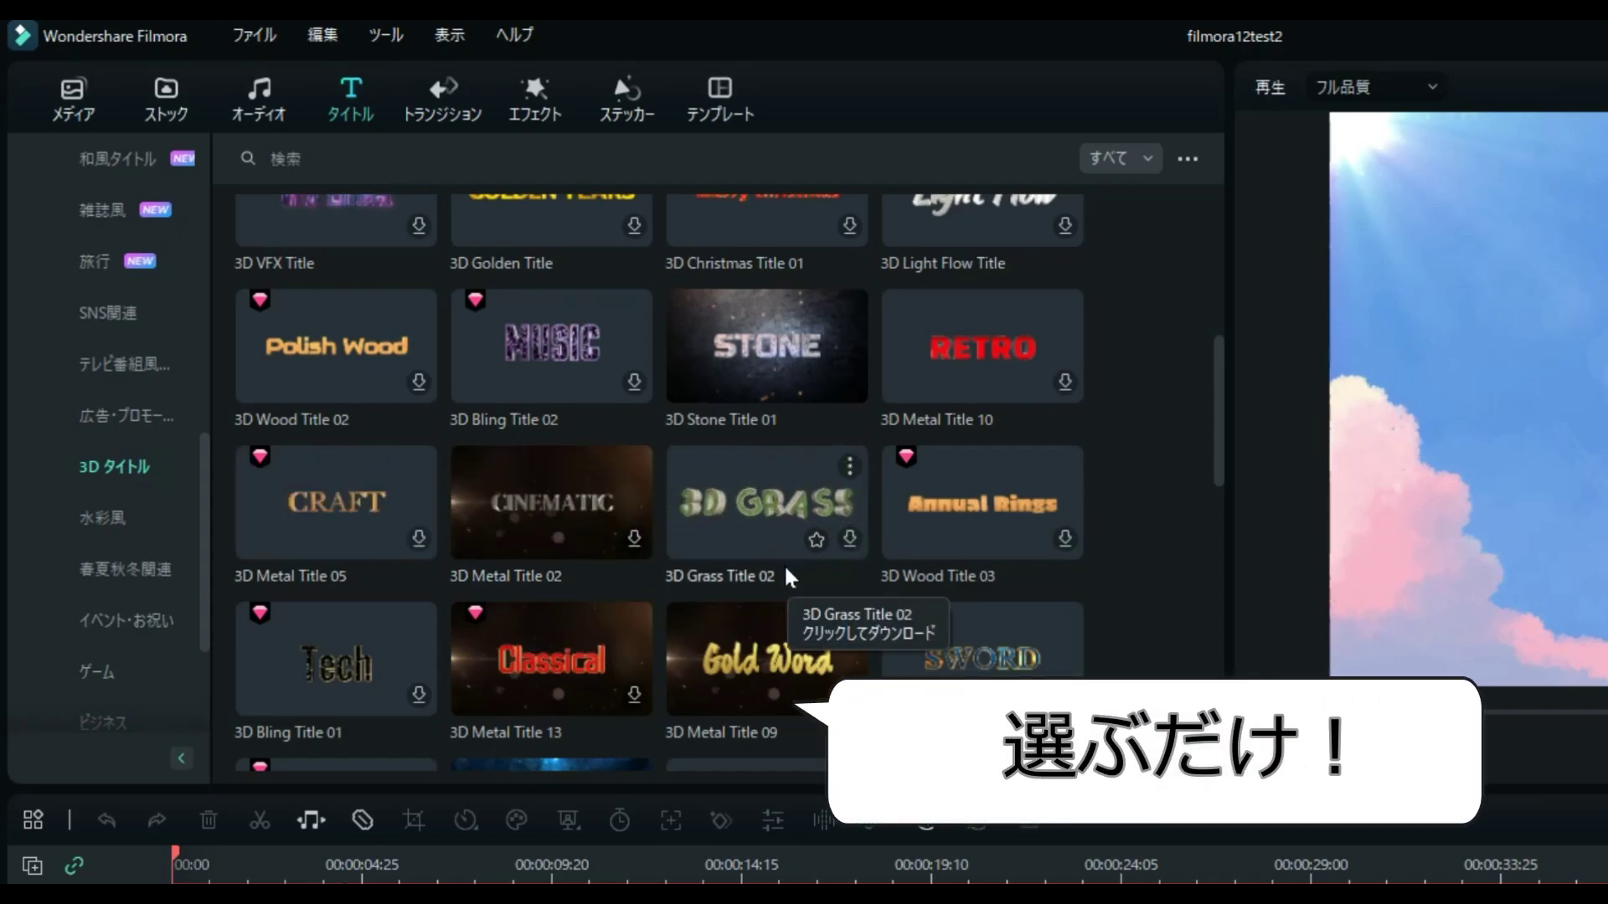
scroll(819, 484, down, 6)
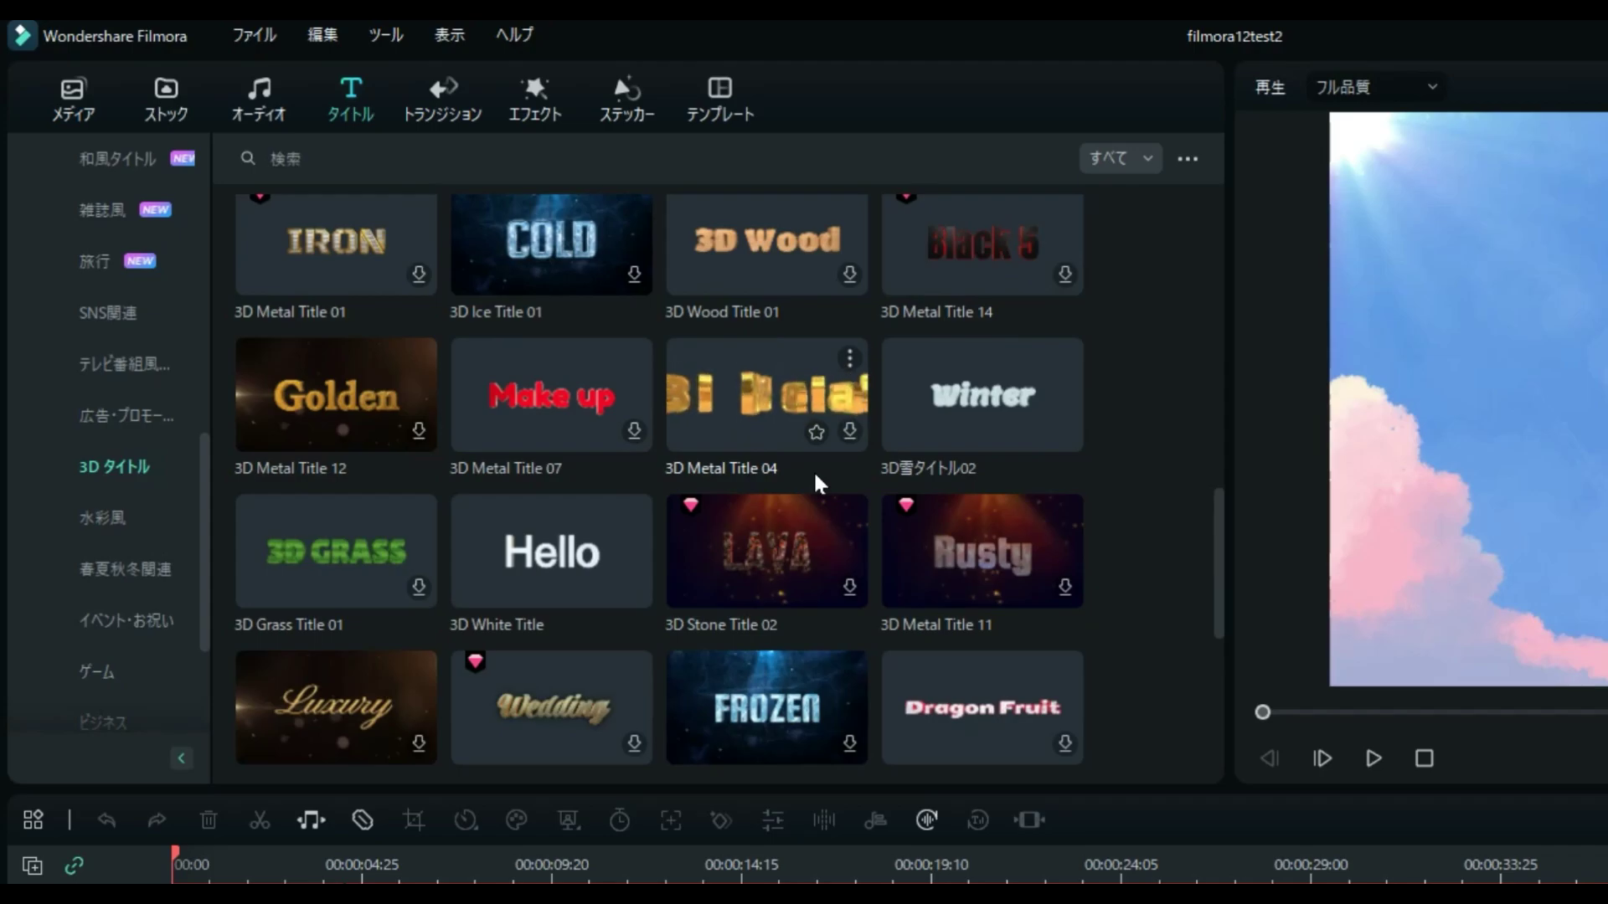
scroll(819, 484, down, 5)
scroll(610, 359, up, 13)
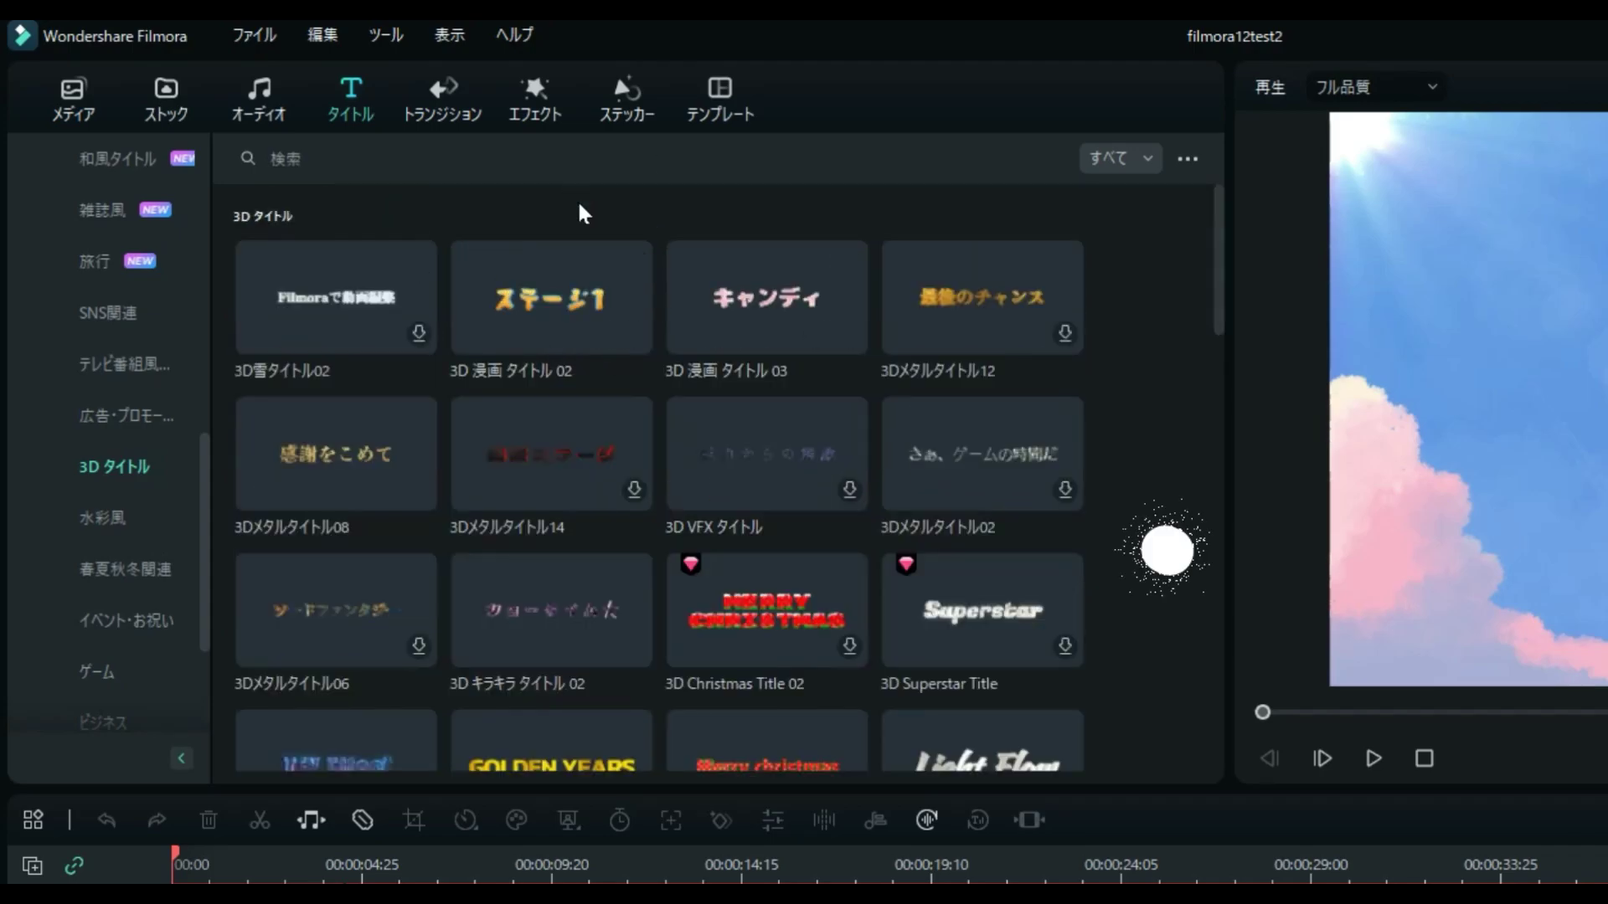
Step: Preview the templates 3D 漫画 タイトル 02, 3D 漫画 タイトル 03 and 3Dメタルタイトル12, ending on 3D 漫画 タイトル 02
click(543, 289)
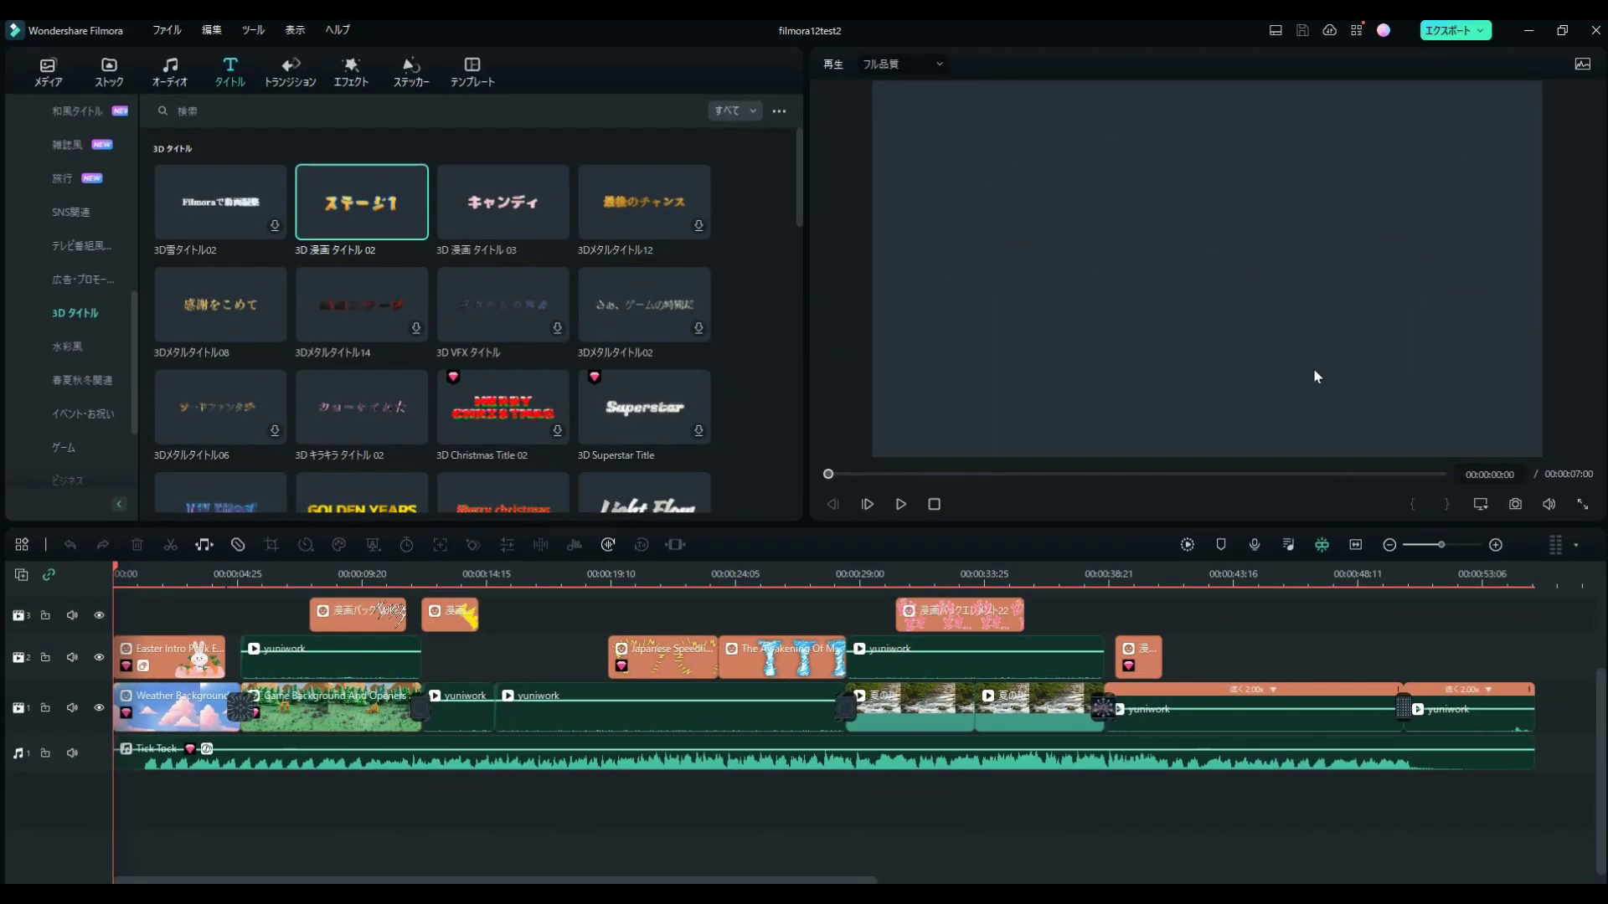
click(408, 214)
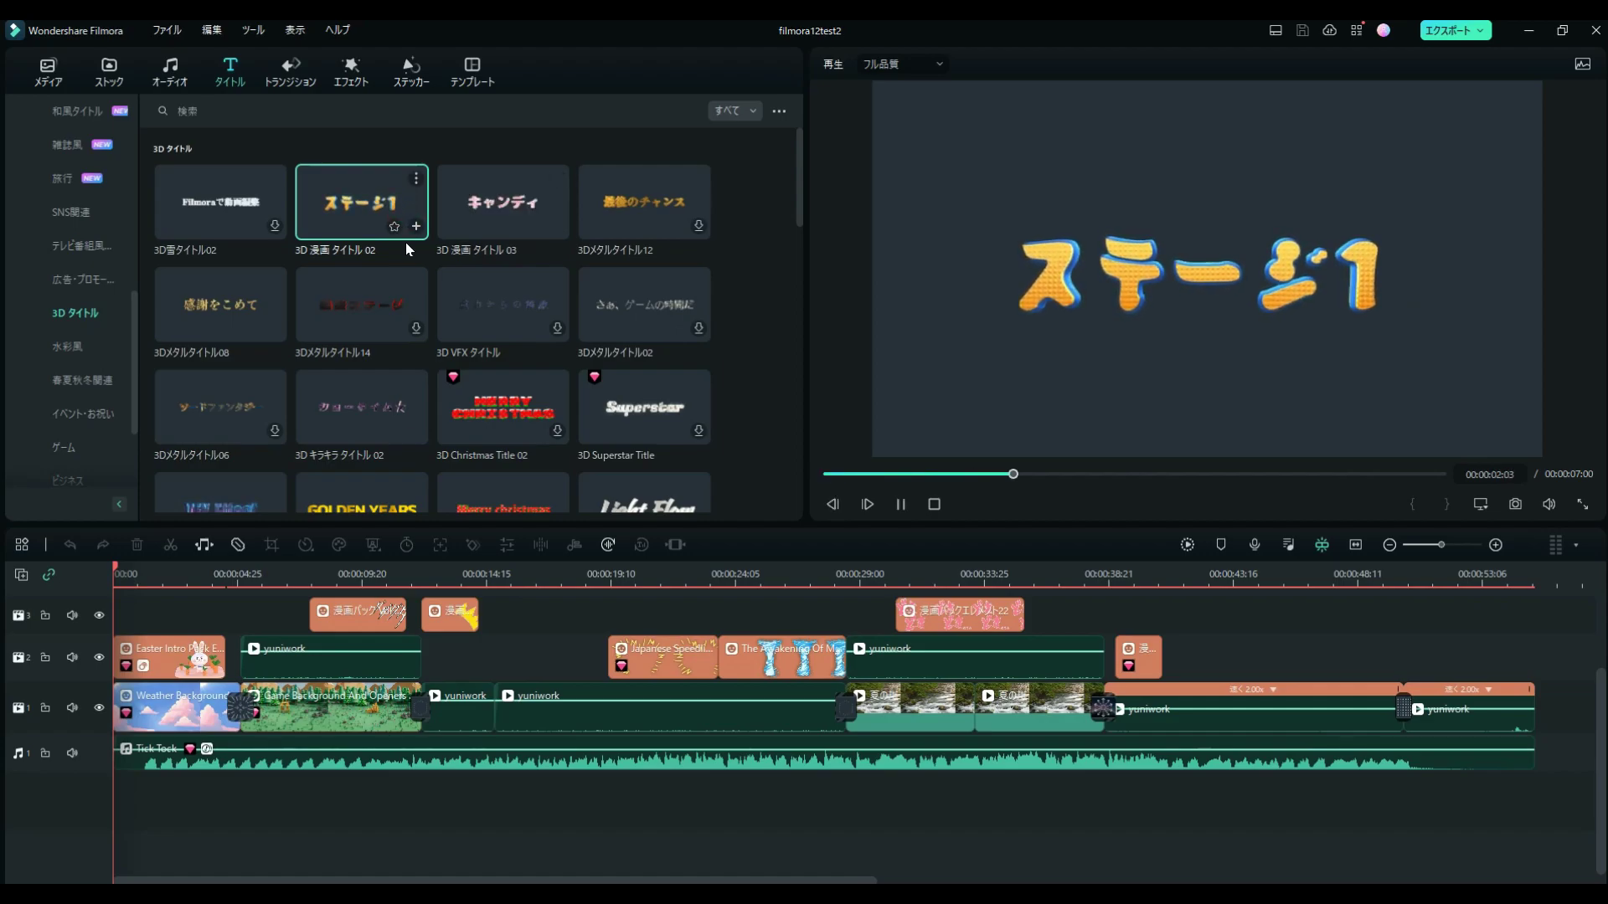
click(490, 211)
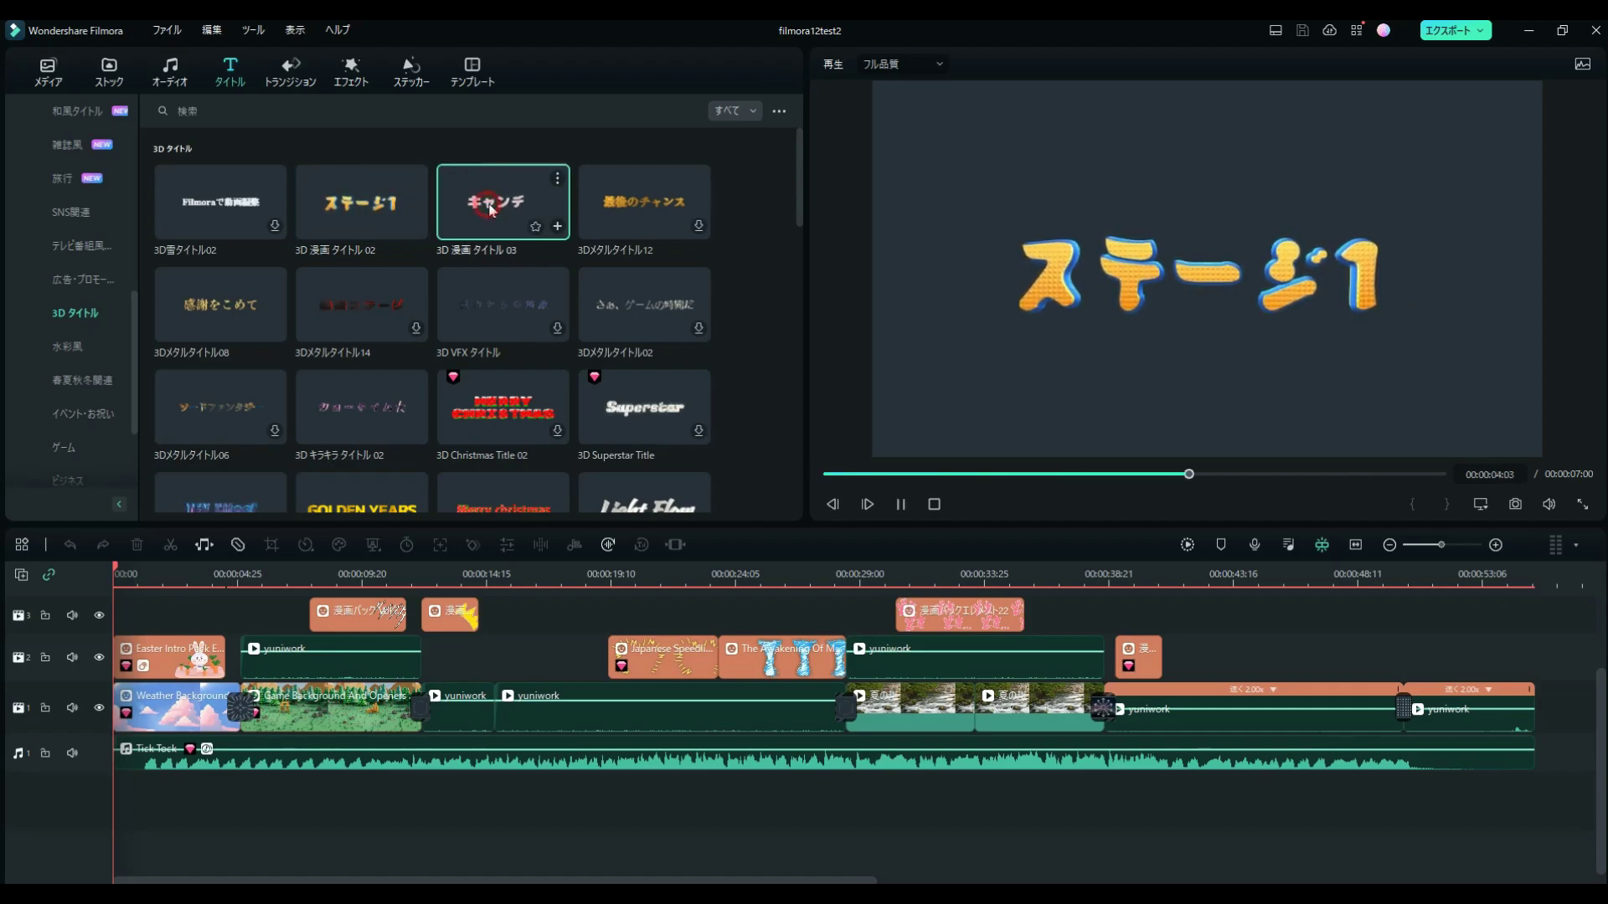
click(682, 196)
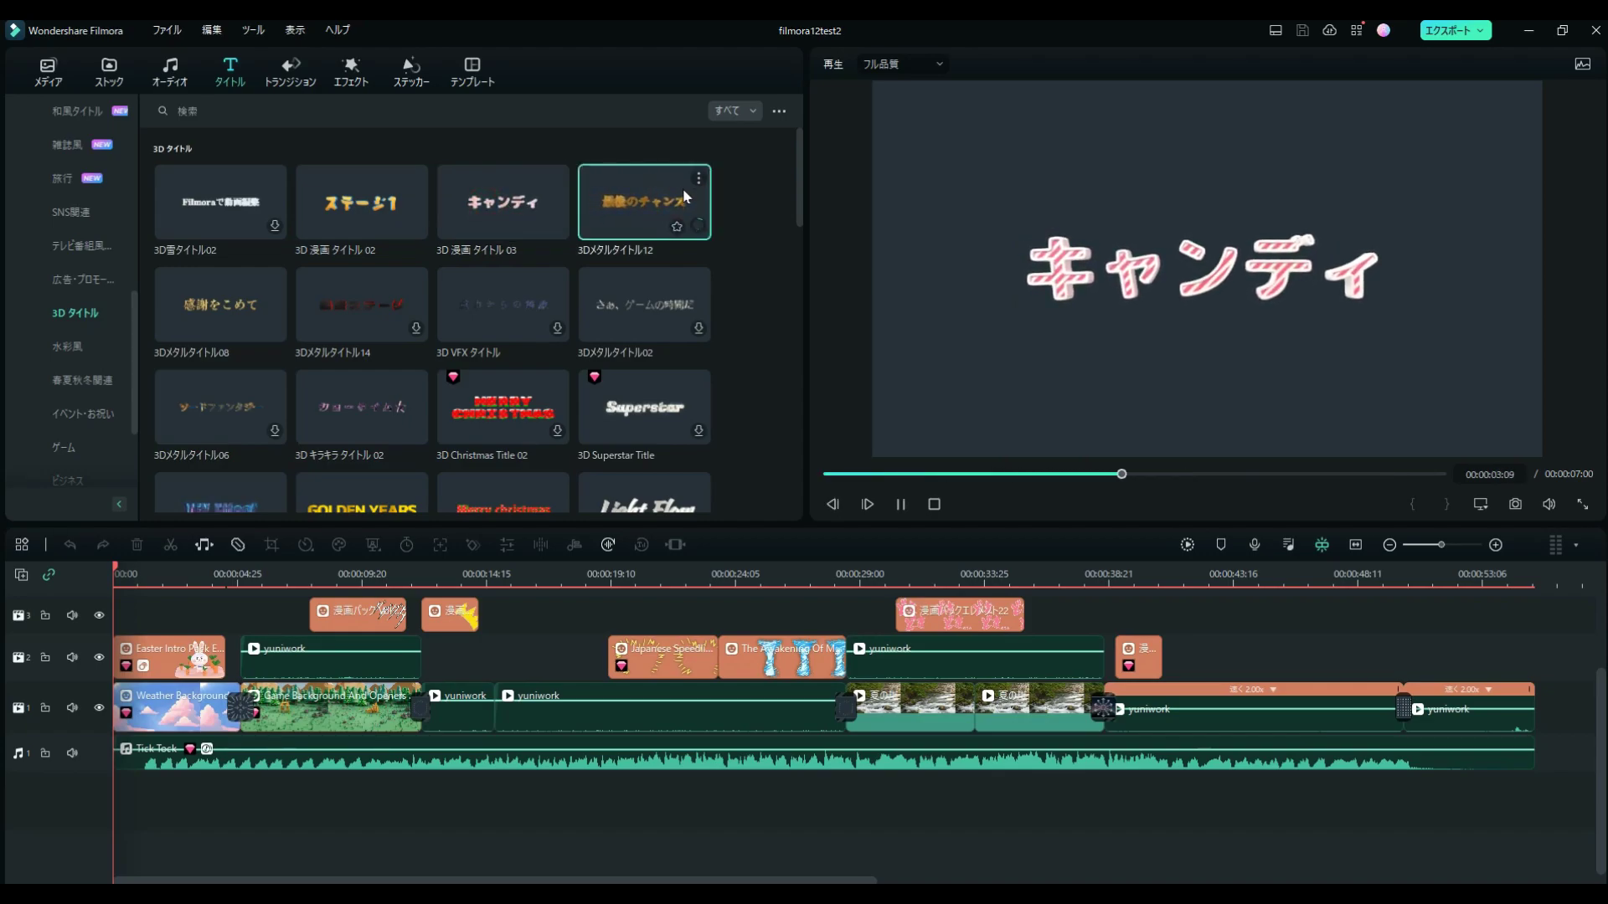
click(367, 189)
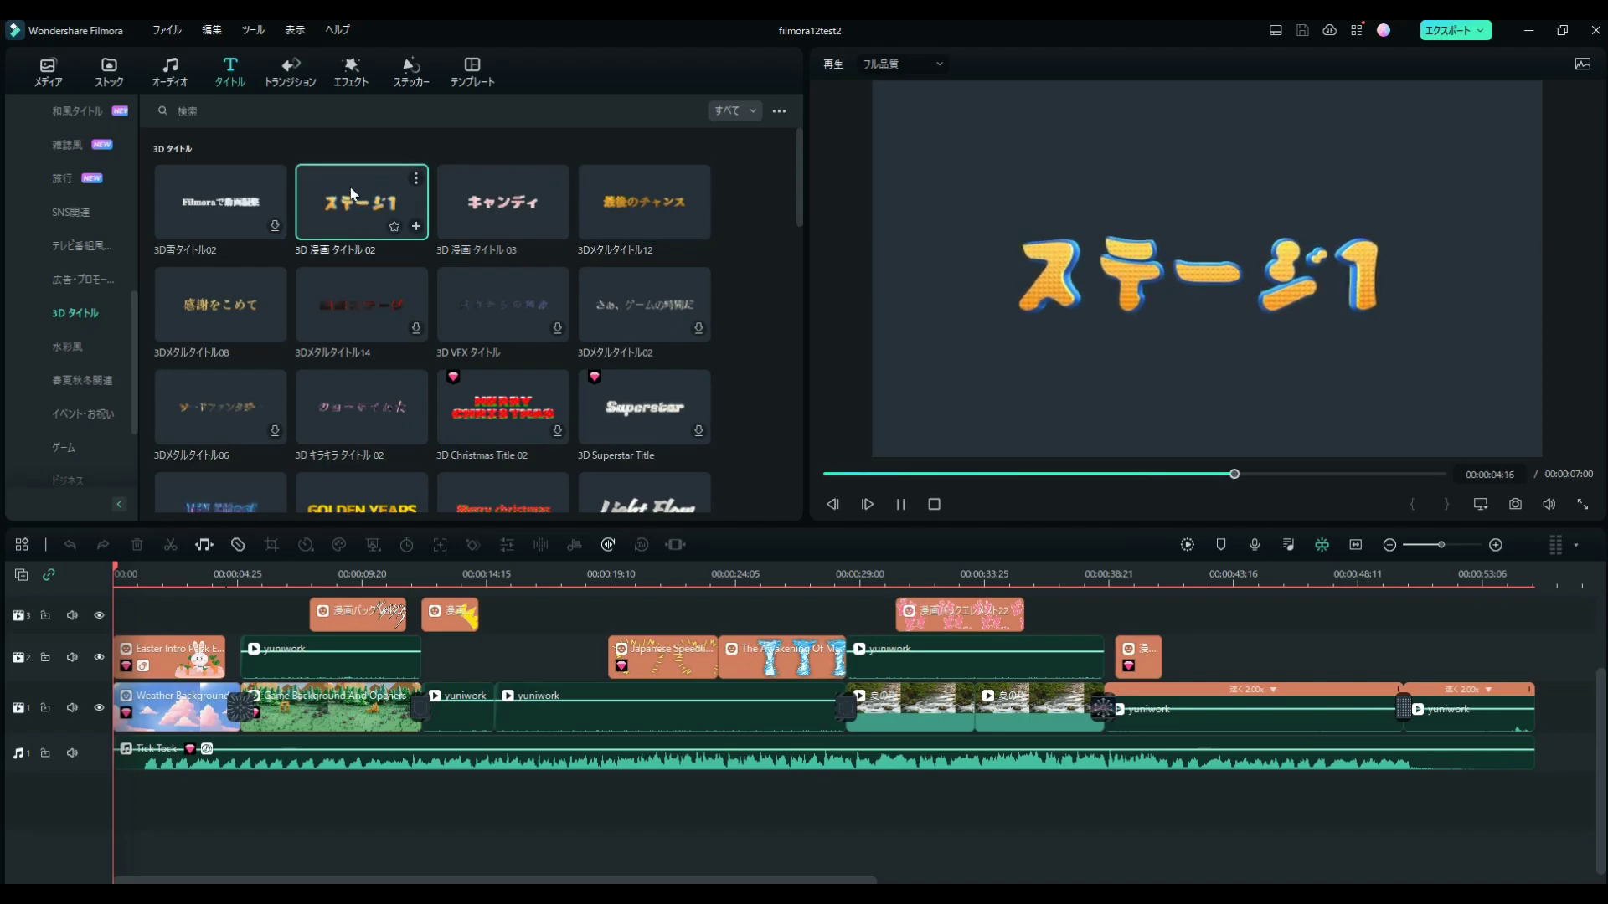
Step: Place the 3D 漫画 タイトル 02 template at the start of the empty video track 4
drag(352, 194, 119, 586)
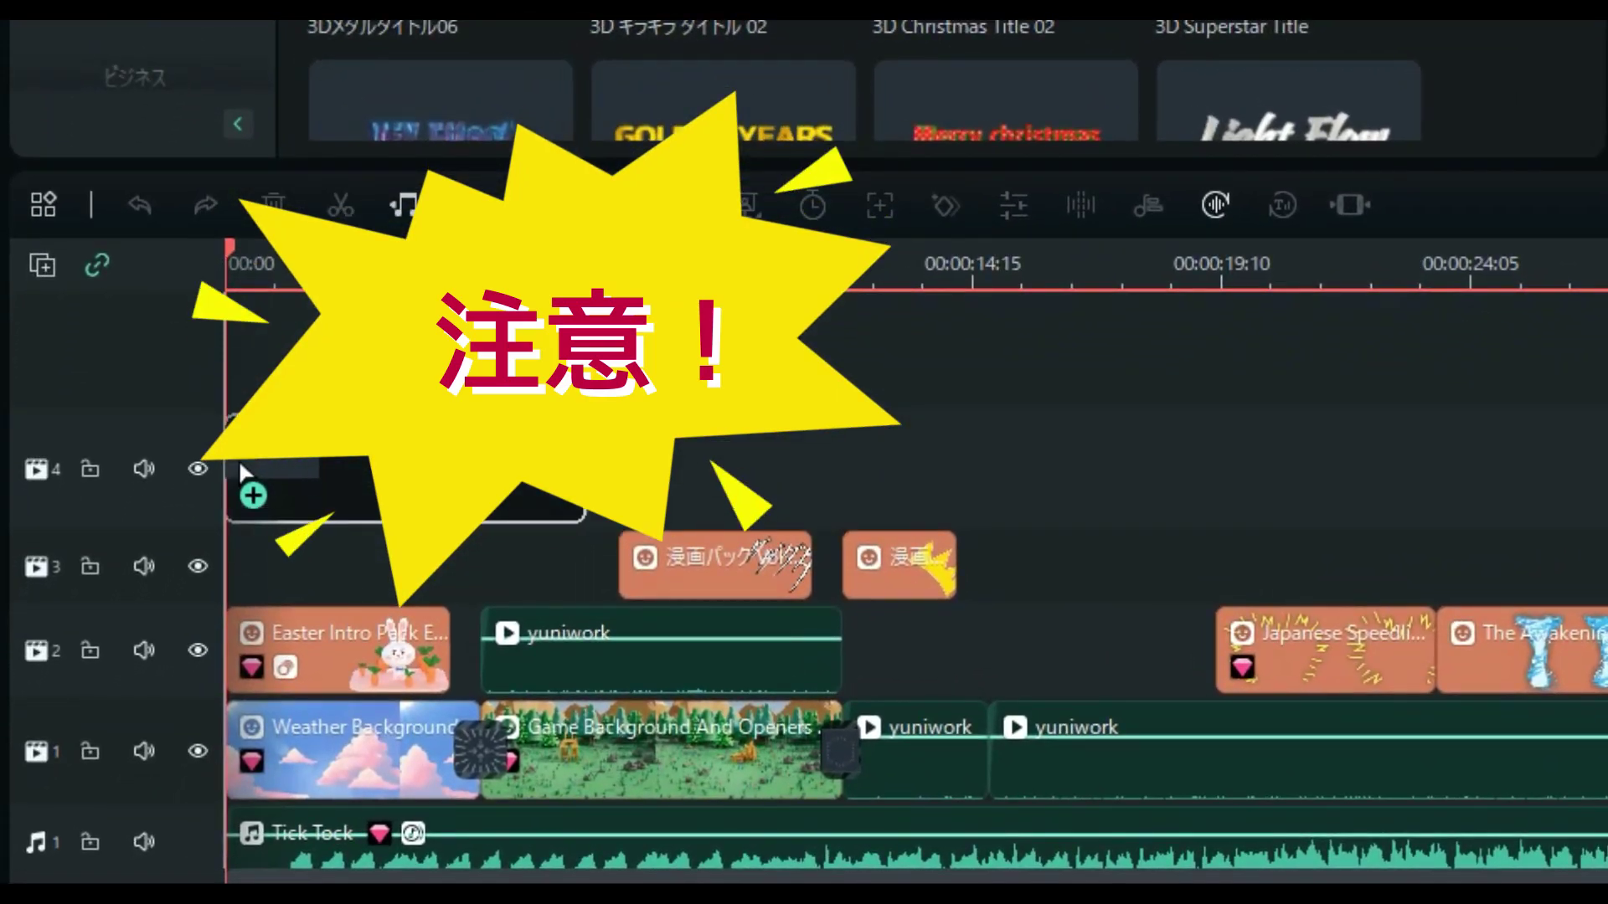
drag(239, 466, 502, 272)
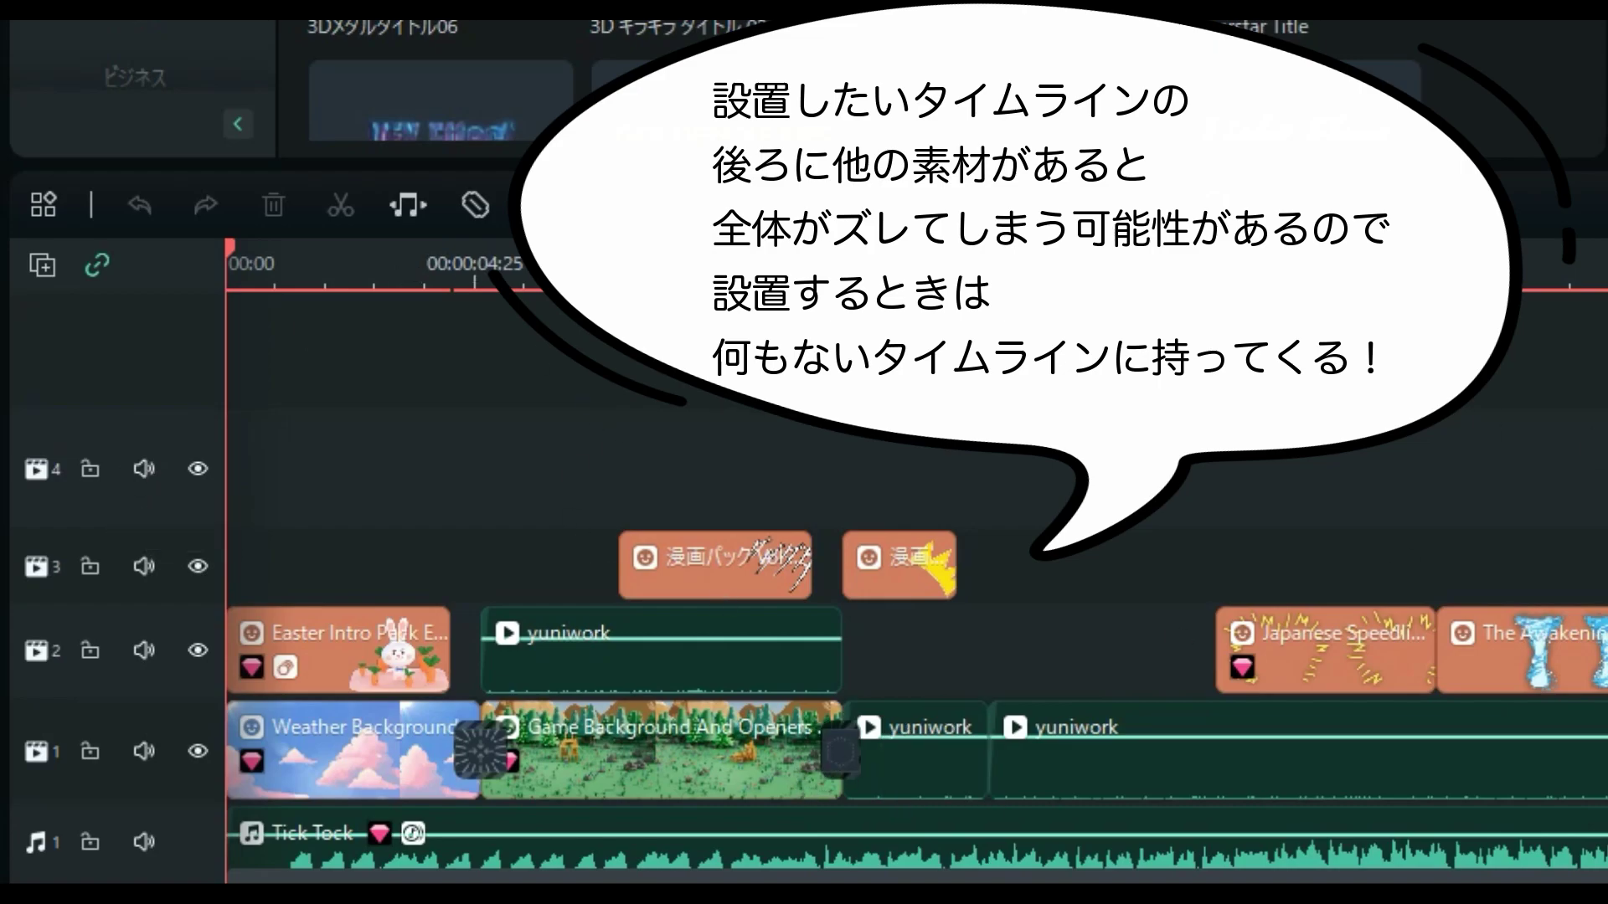
drag(452, 125, 573, 457)
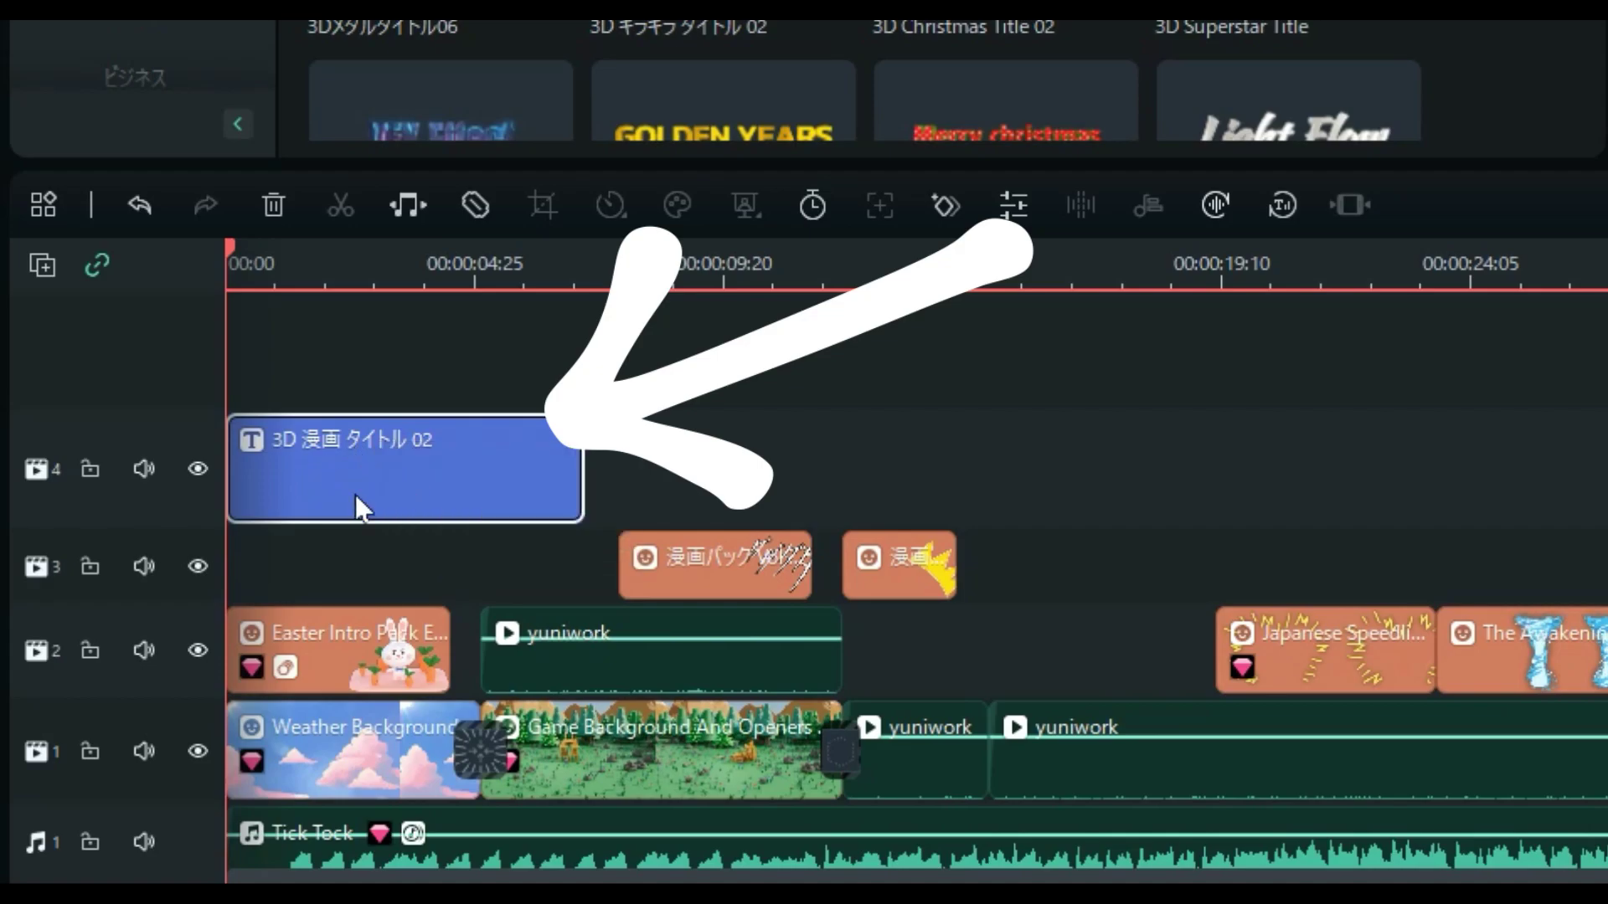
Step: Replace the placeholder text of the 3D title clip with ウサギさんの冒険
click(412, 457)
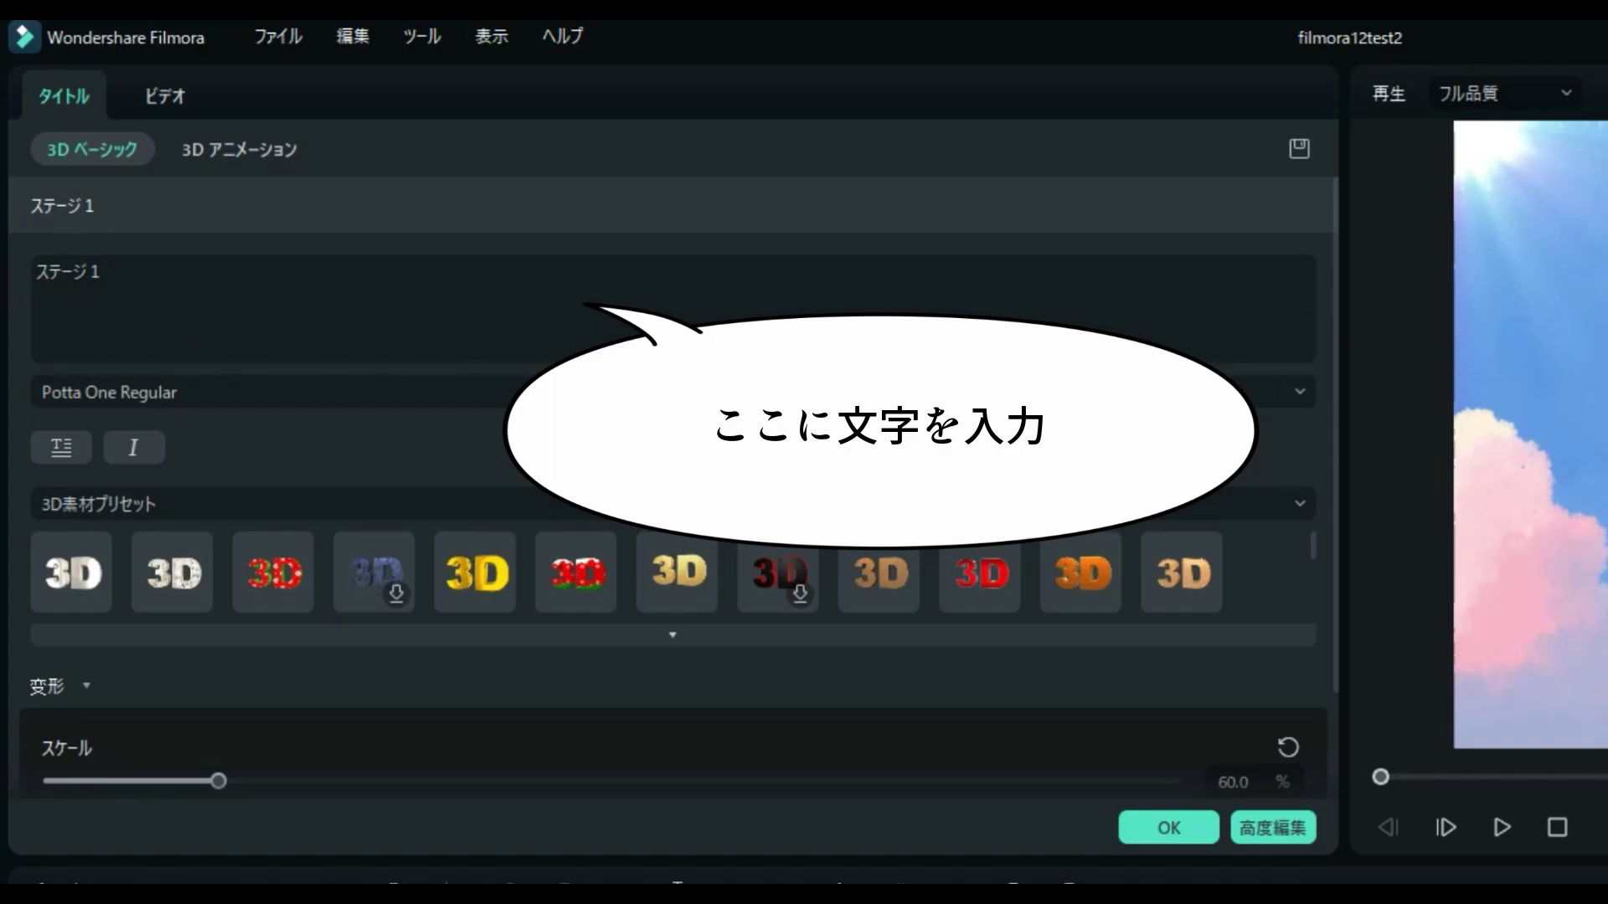
click(276, 291)
key(ctrl+a)
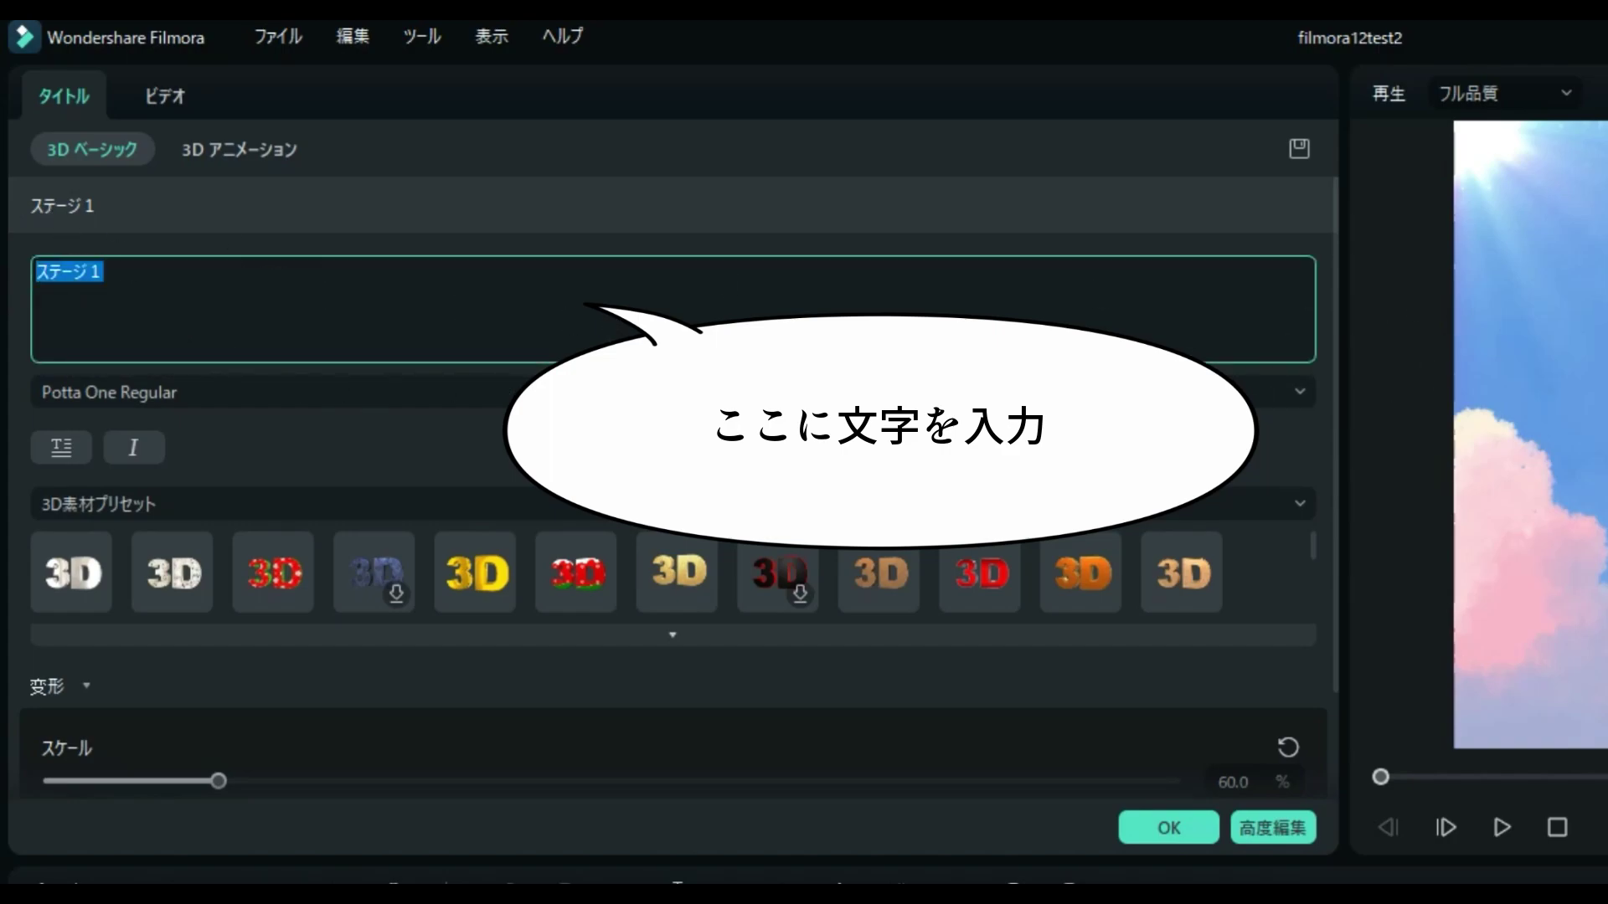
key(BackSpace)
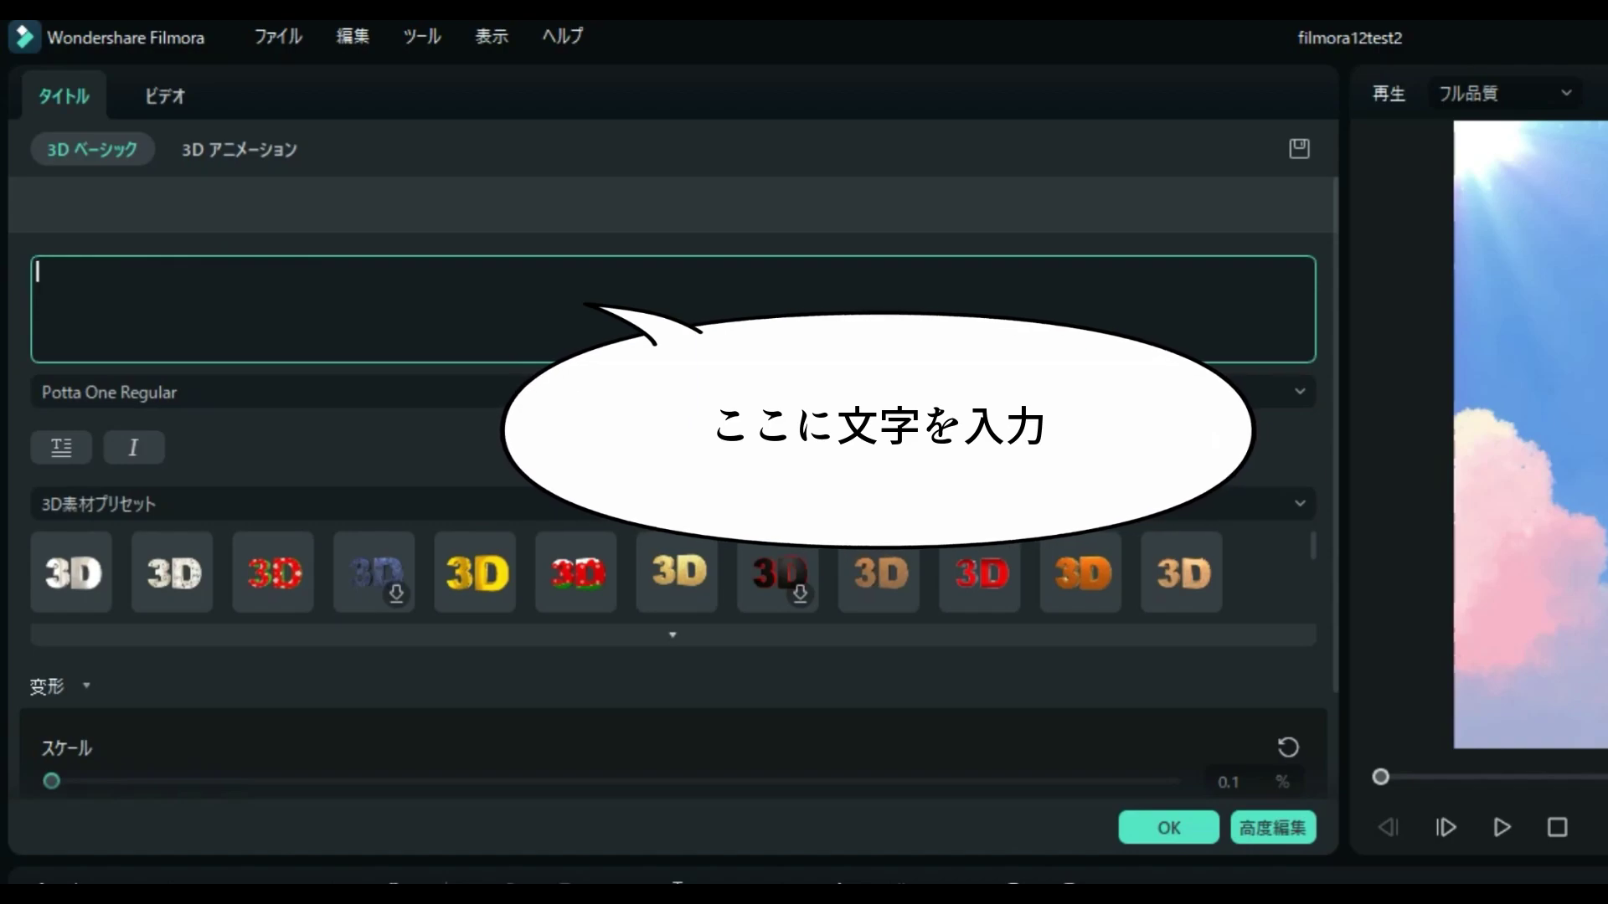
text(うさ)
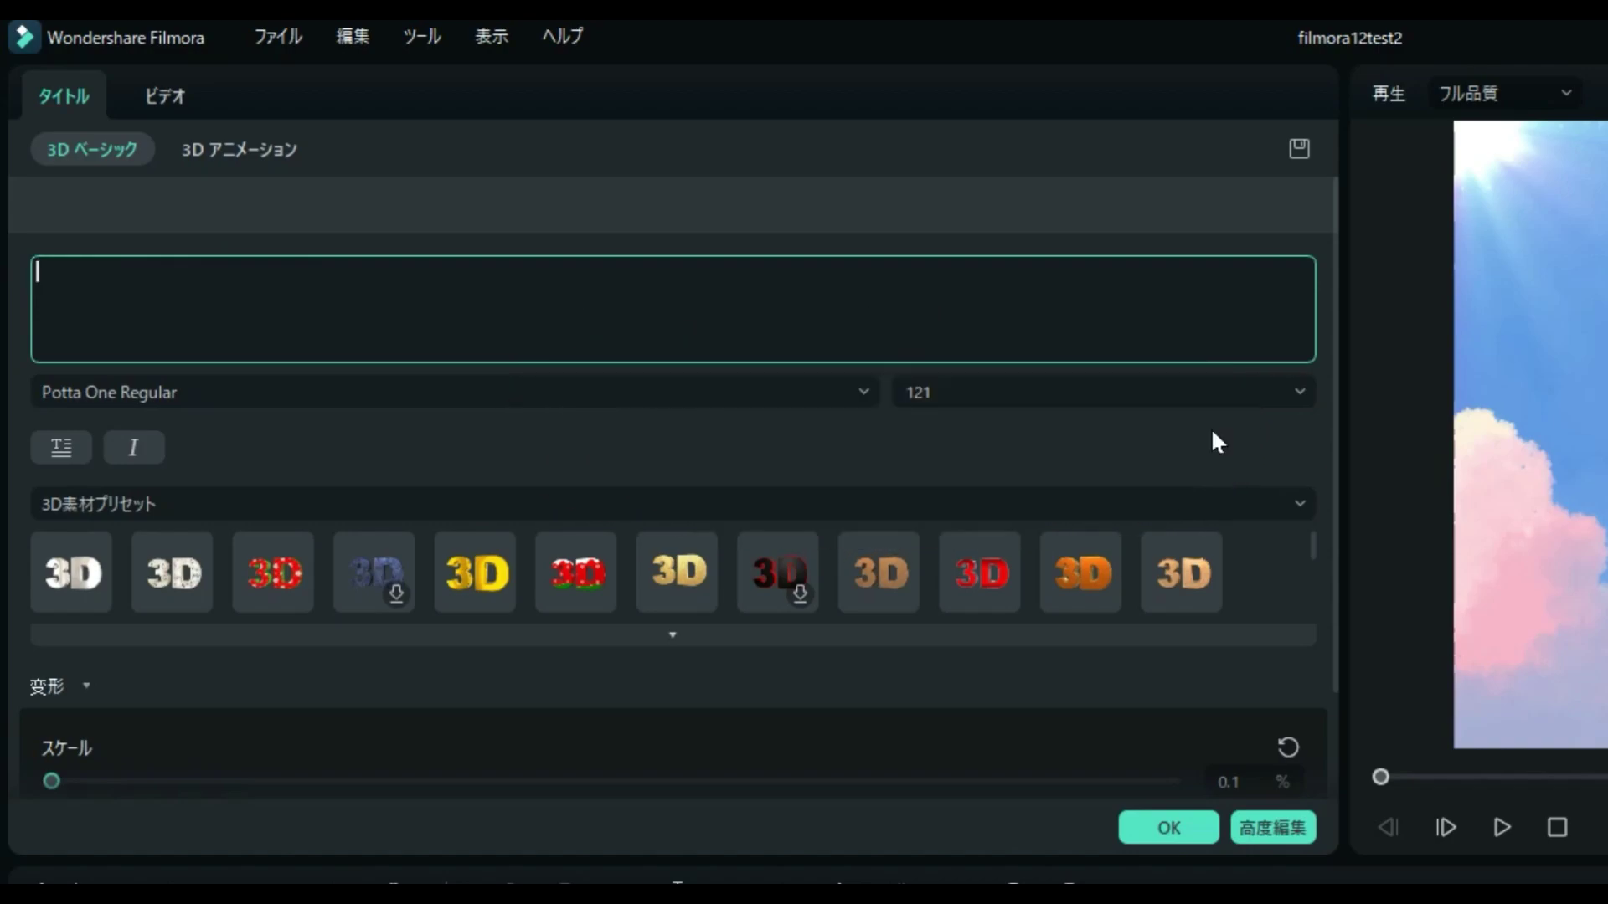
key(Tab)
key(Tab)
key(Tab)
key(Return)
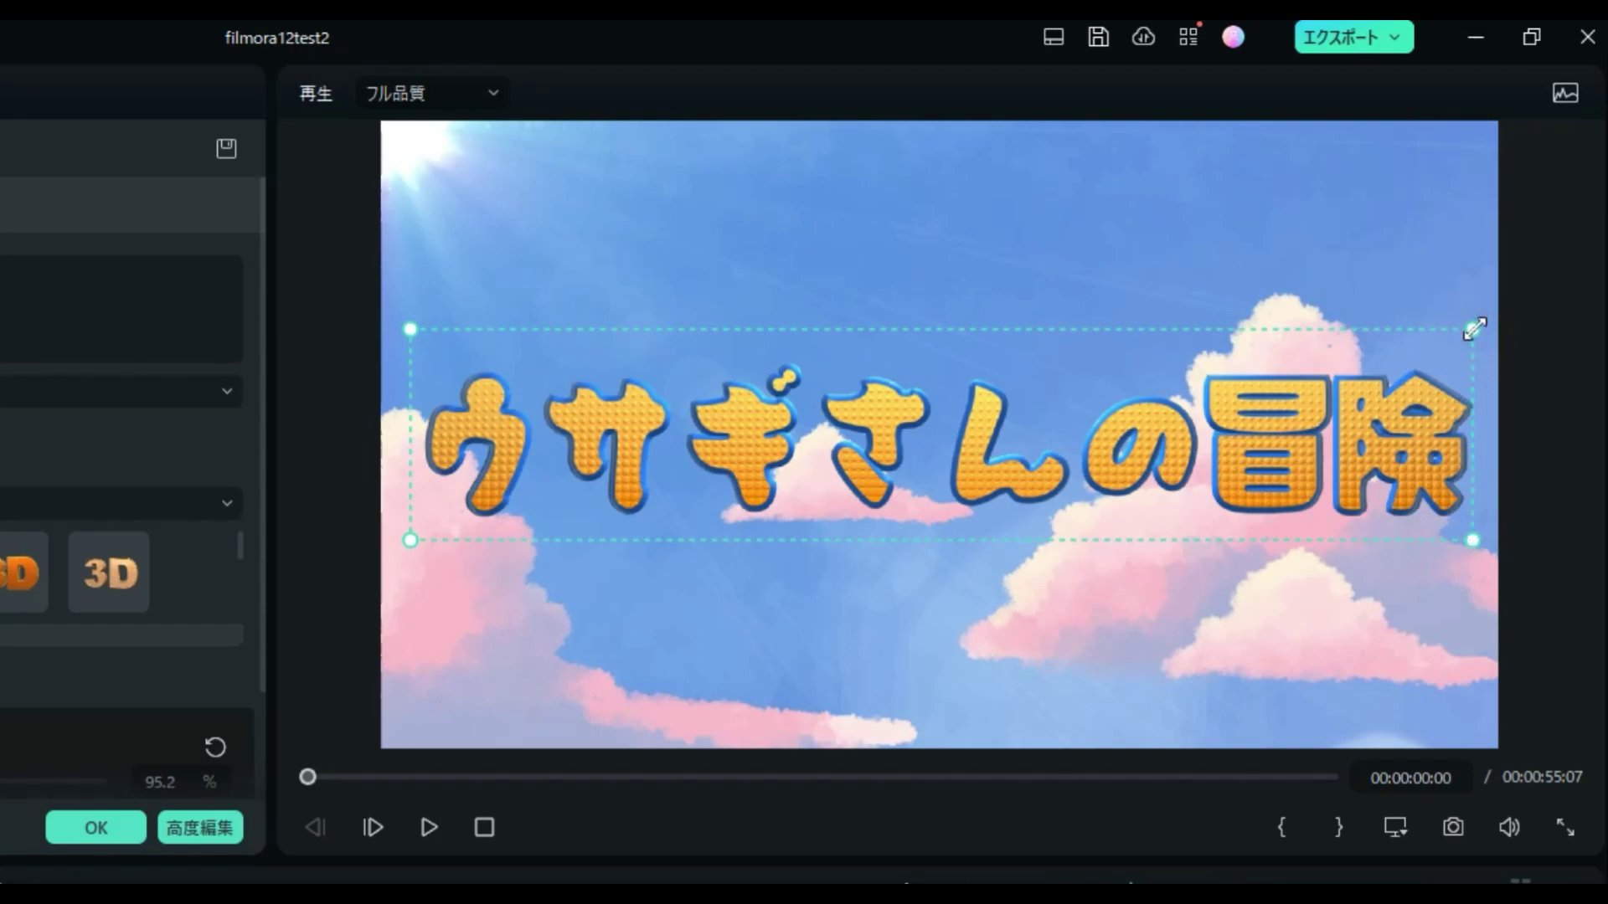
Step: Try different title sizes, scaling it to 98.3%, enlarging it to 130.2% and shrinking it to font size 120
drag(1333, 430, 1214, 503)
drag(1294, 440, 1415, 321)
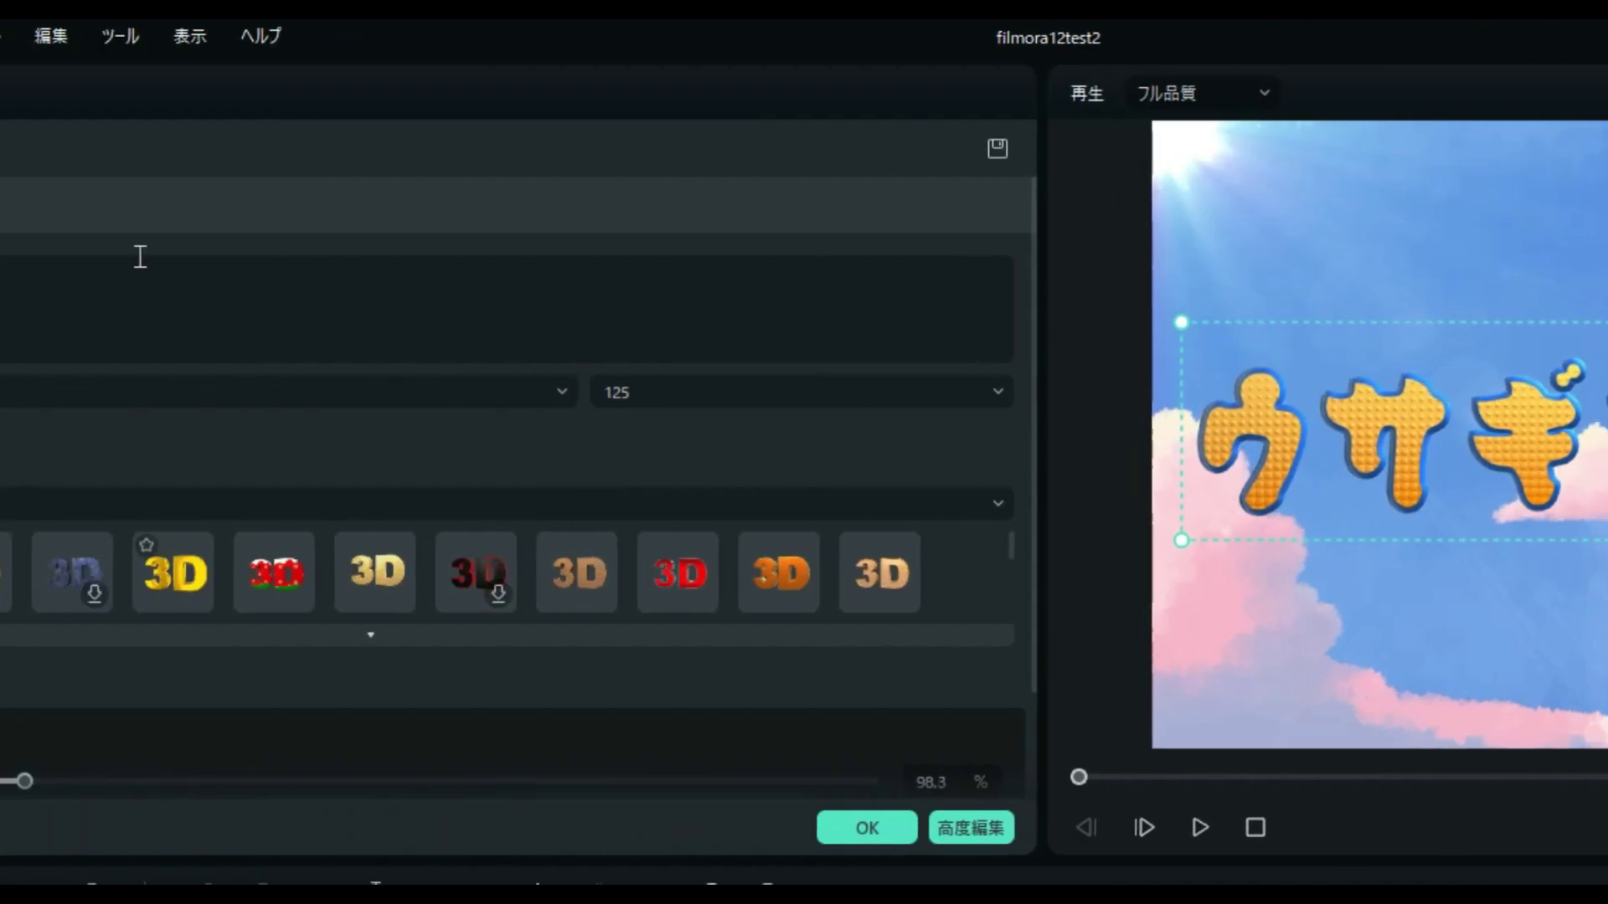
scroll(777, 346, down, 1)
scroll(777, 346, down, 1)
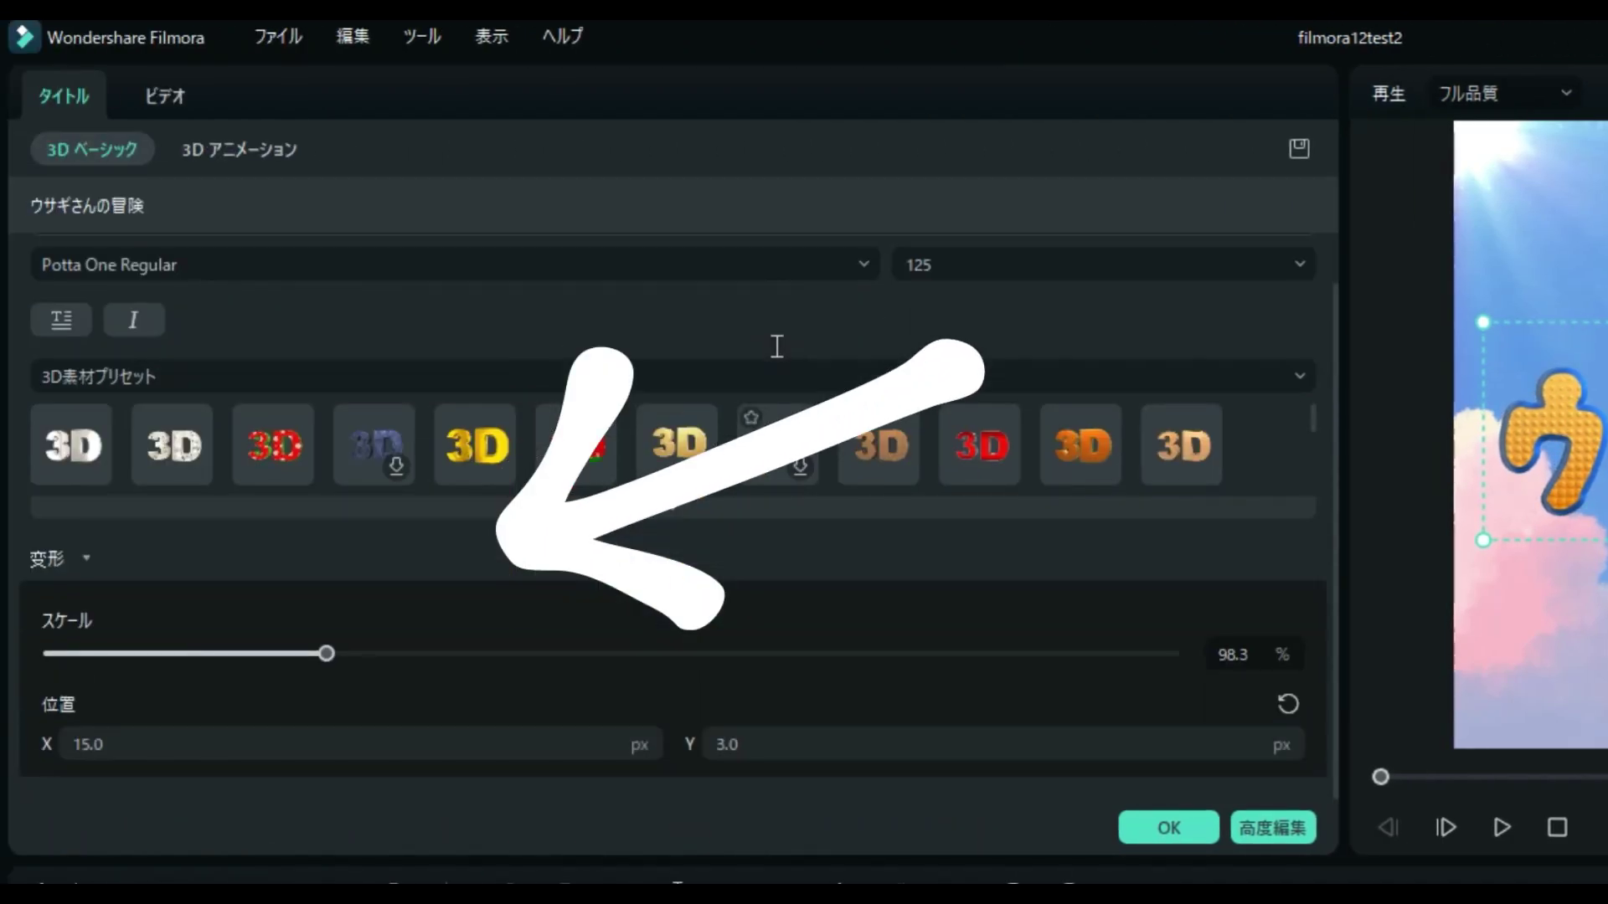
drag(327, 653, 395, 657)
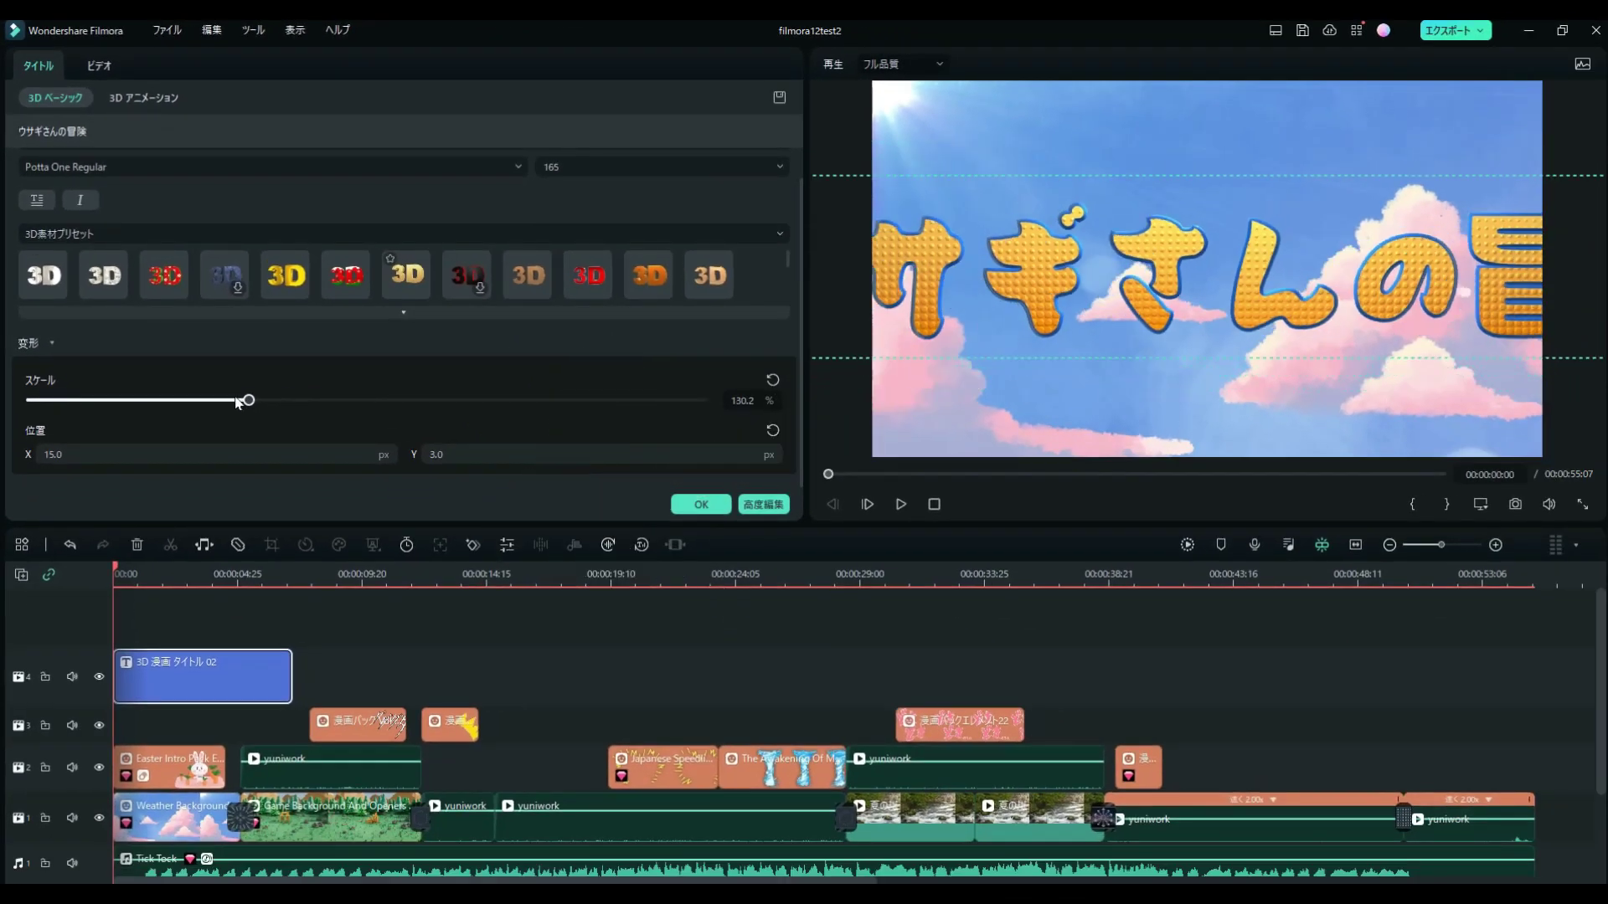
drag(239, 402, 190, 401)
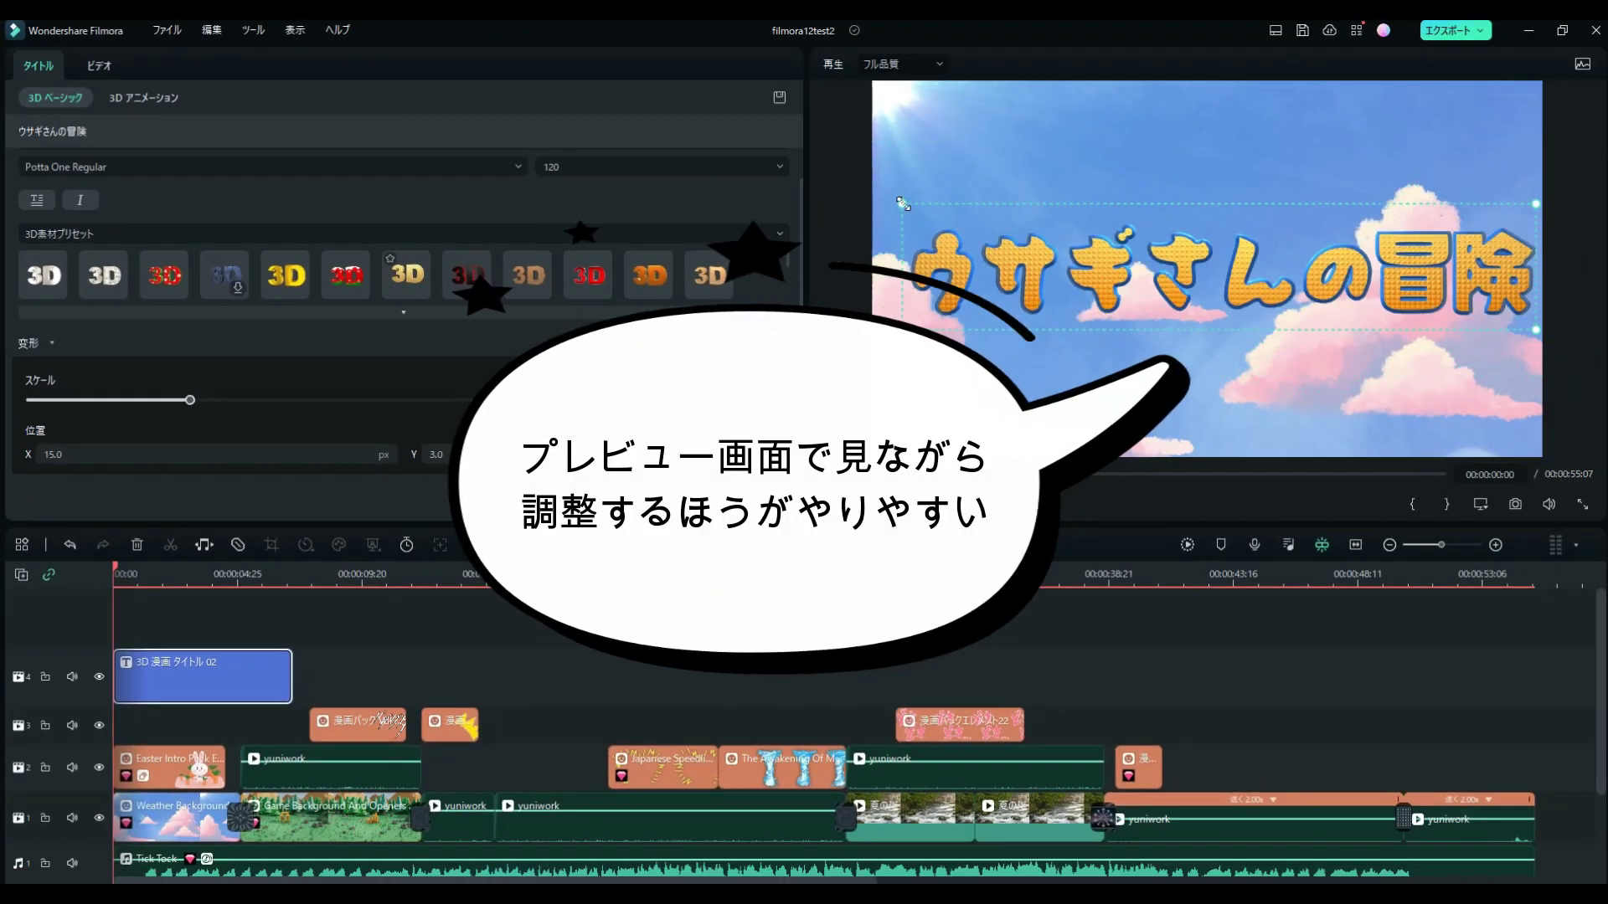
Step: Scale the title to 98.5% and move it near the frame's upper edge, at about X -7.1, Y 145.7 px
drag(891, 199, 883, 196)
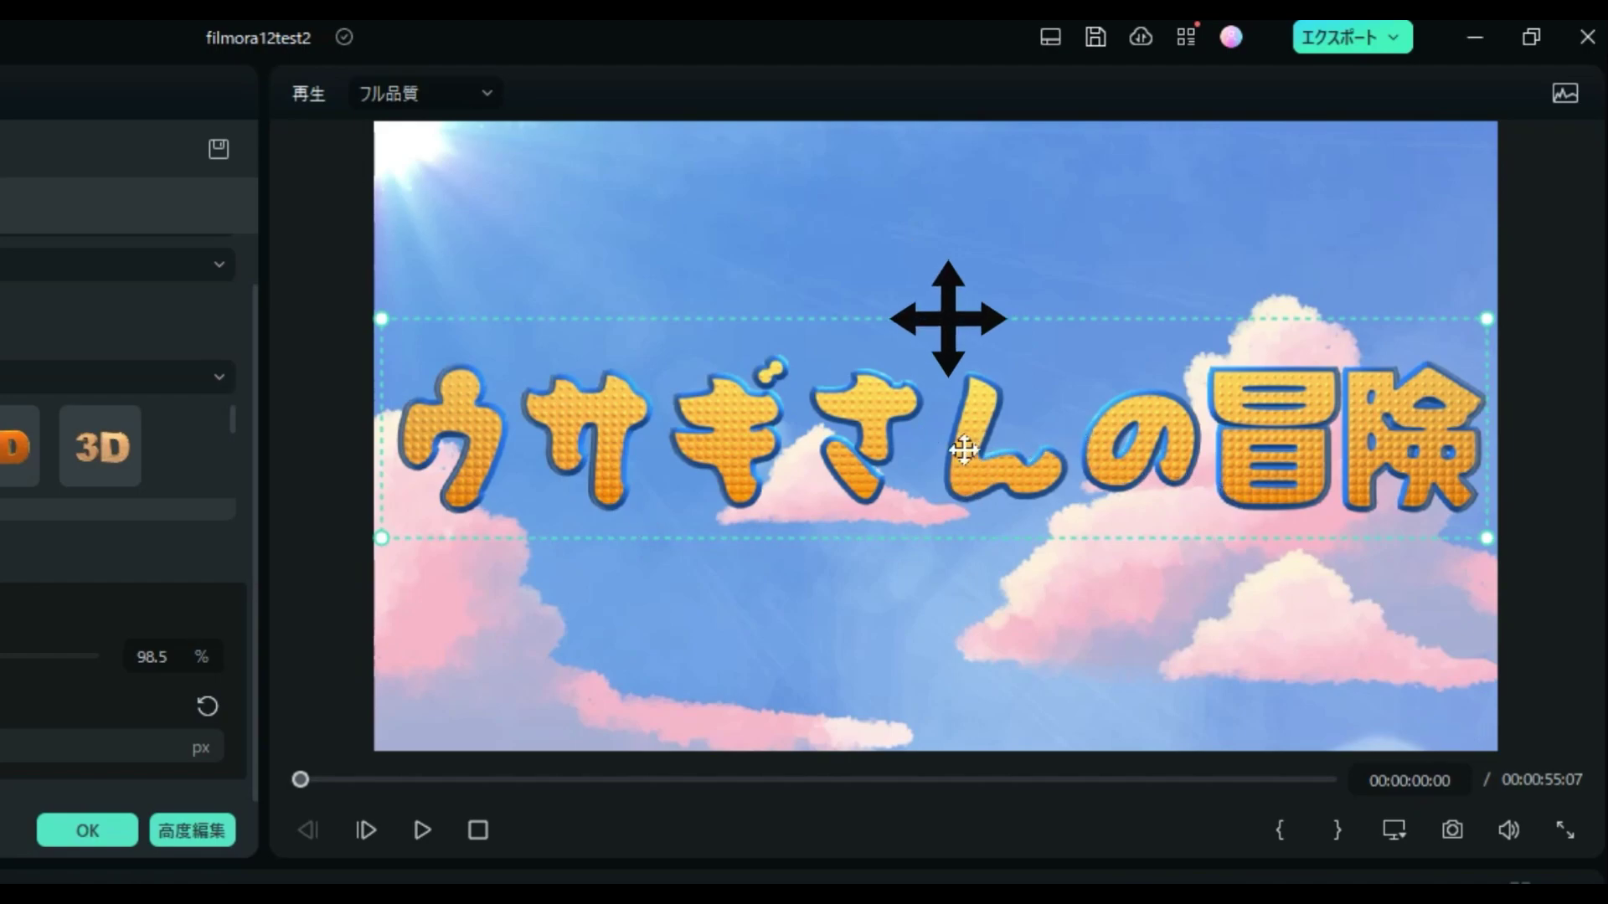
drag(961, 355, 953, 255)
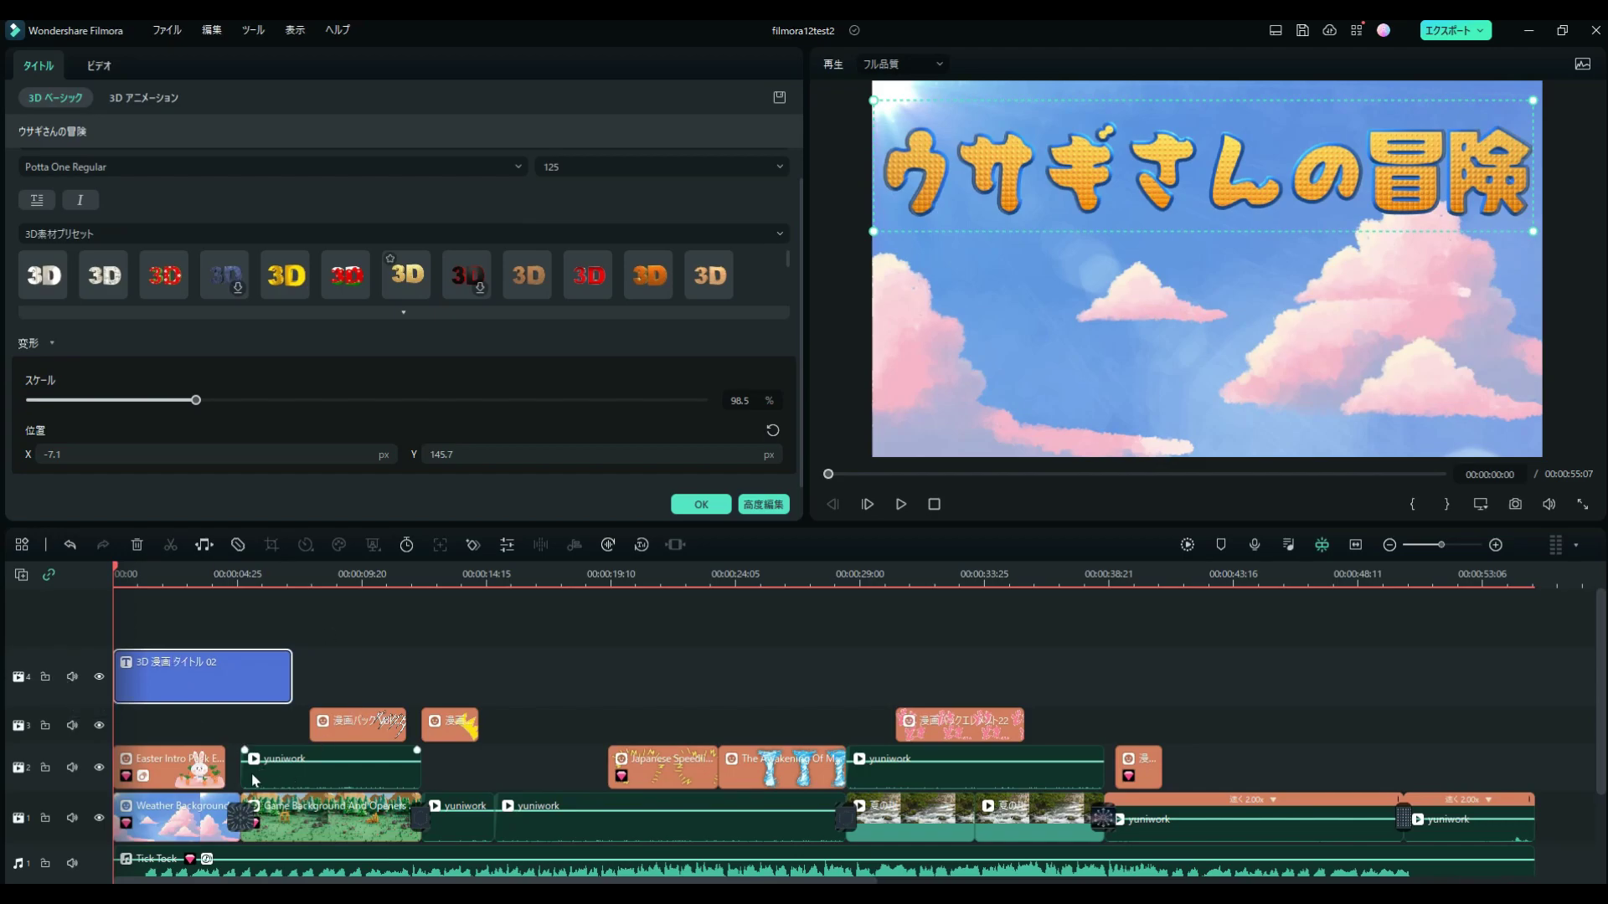
Step: Shorten the 3D title clip on track 4 so it ends together with the Easter Intro clip on track 2
drag(146, 569, 245, 607)
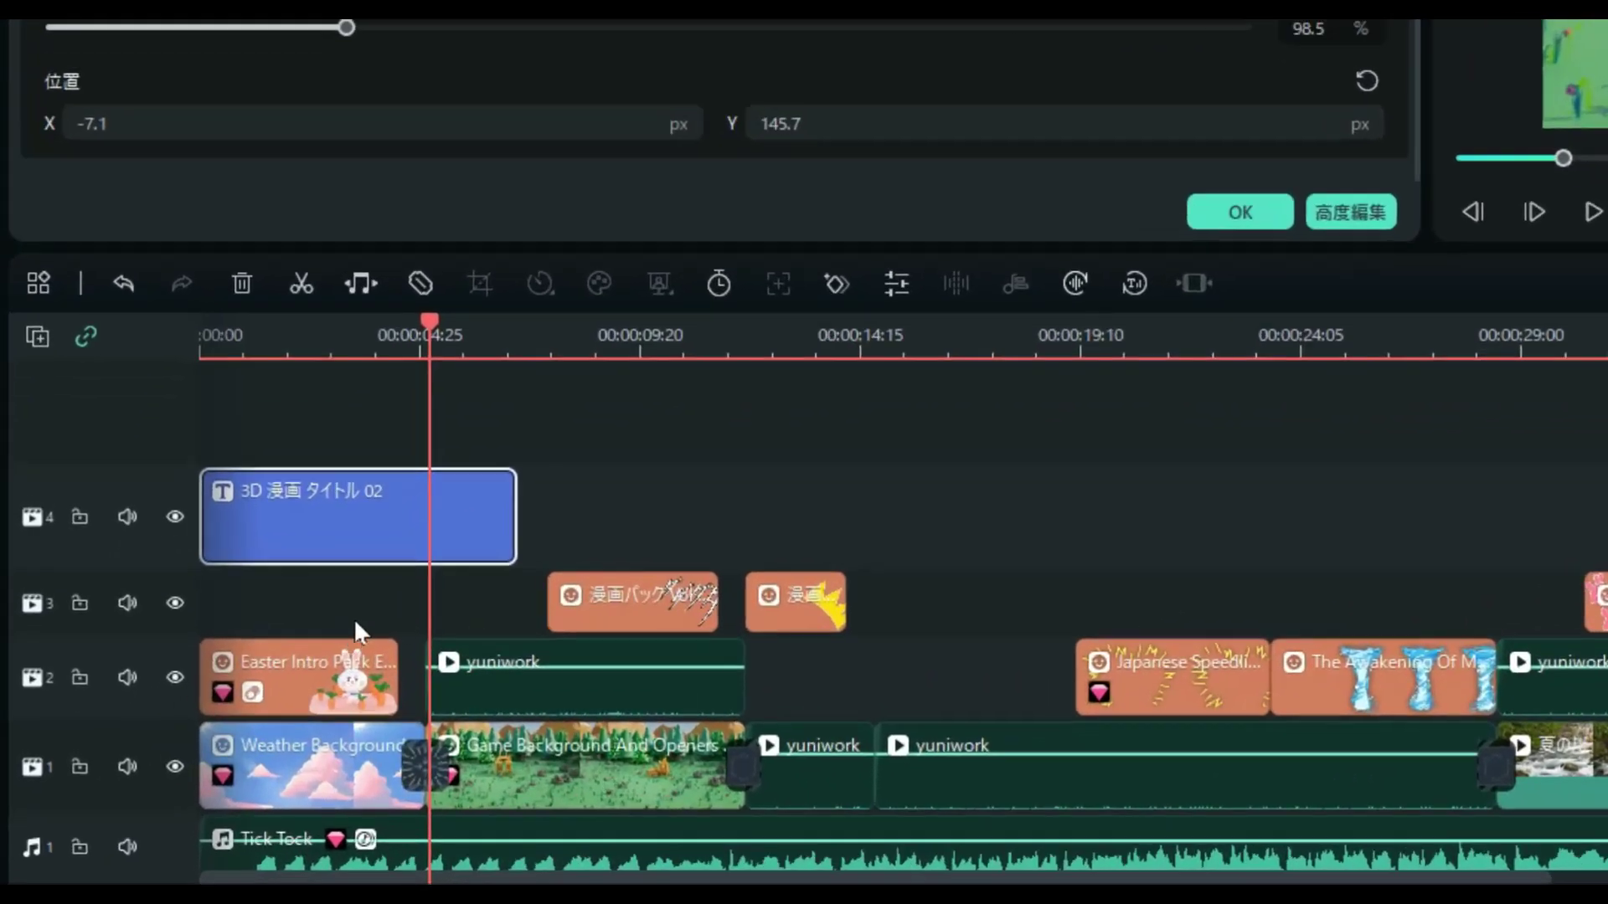
click(208, 778)
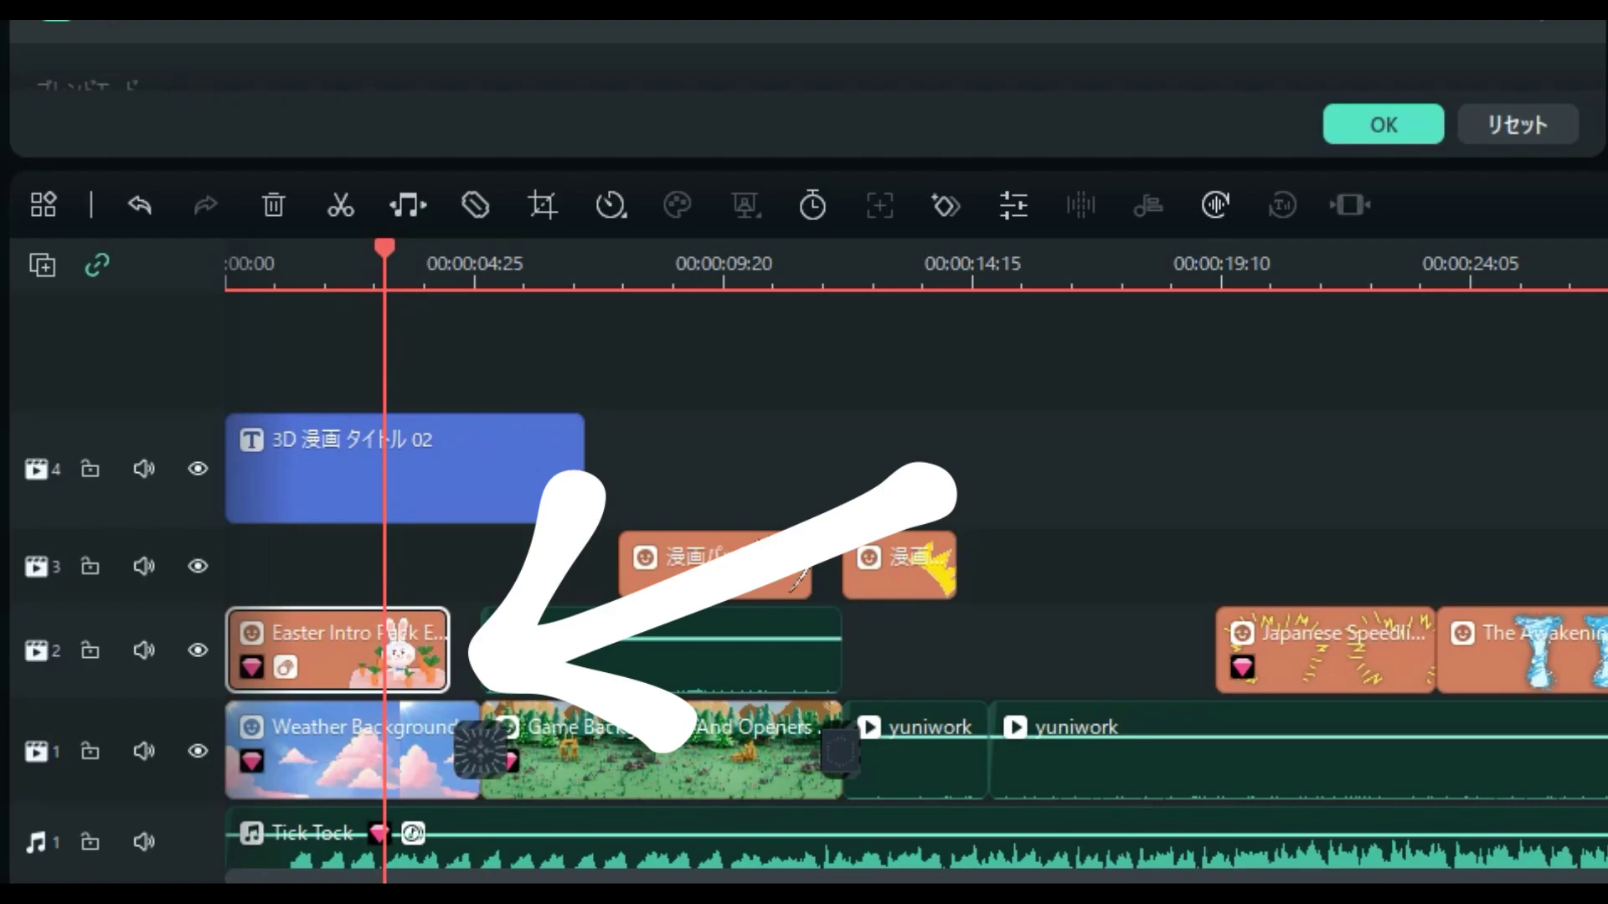
click(501, 451)
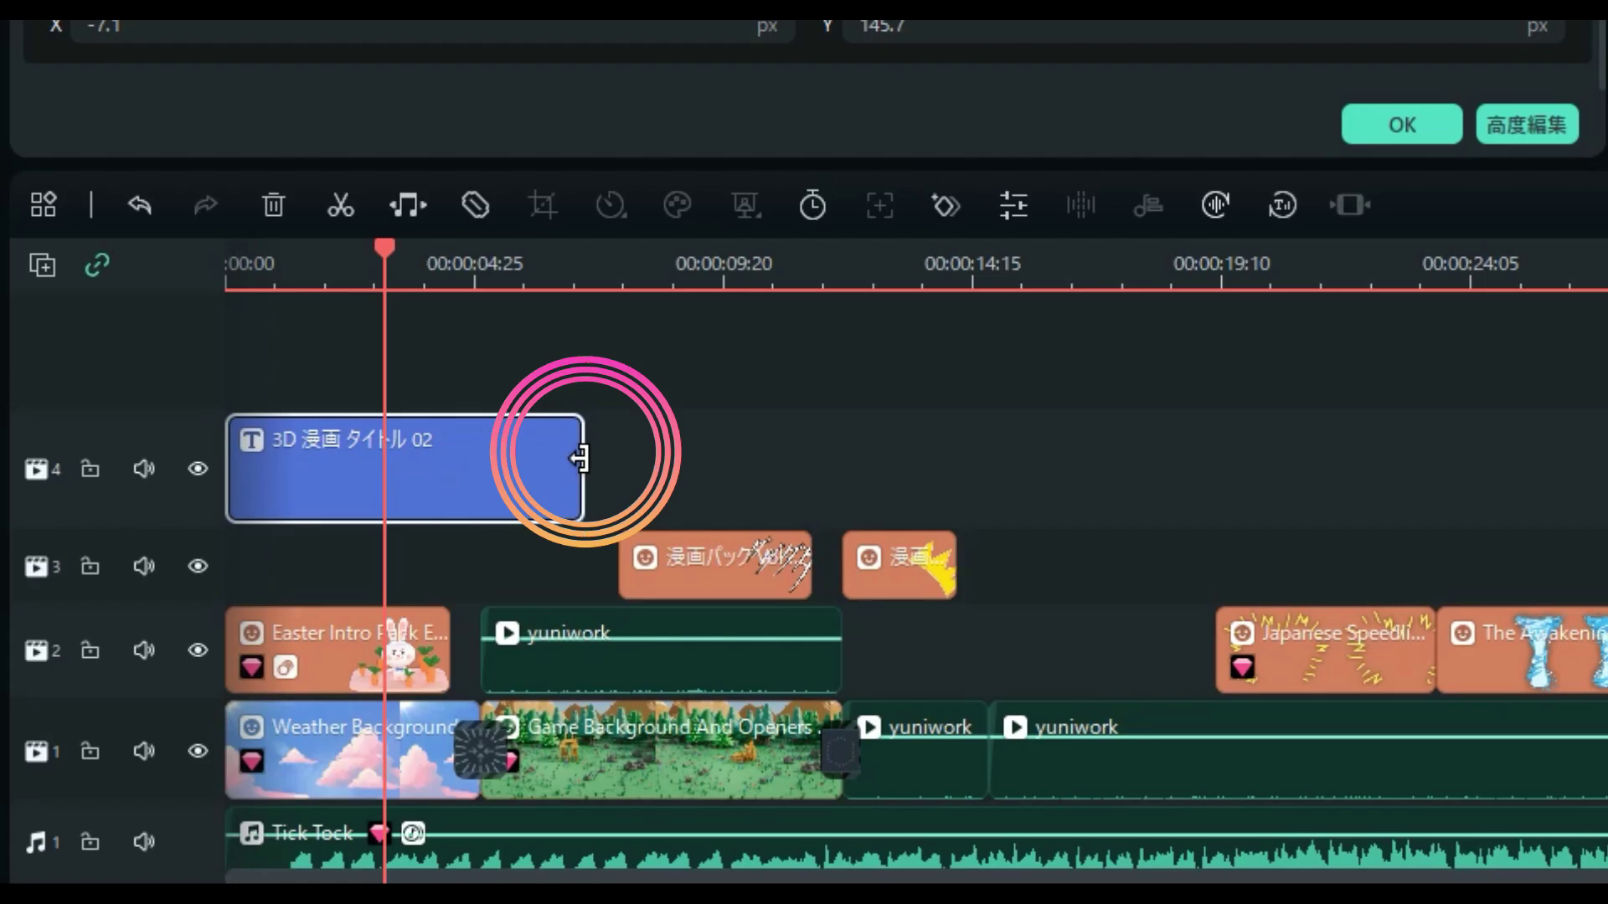
drag(580, 459, 446, 471)
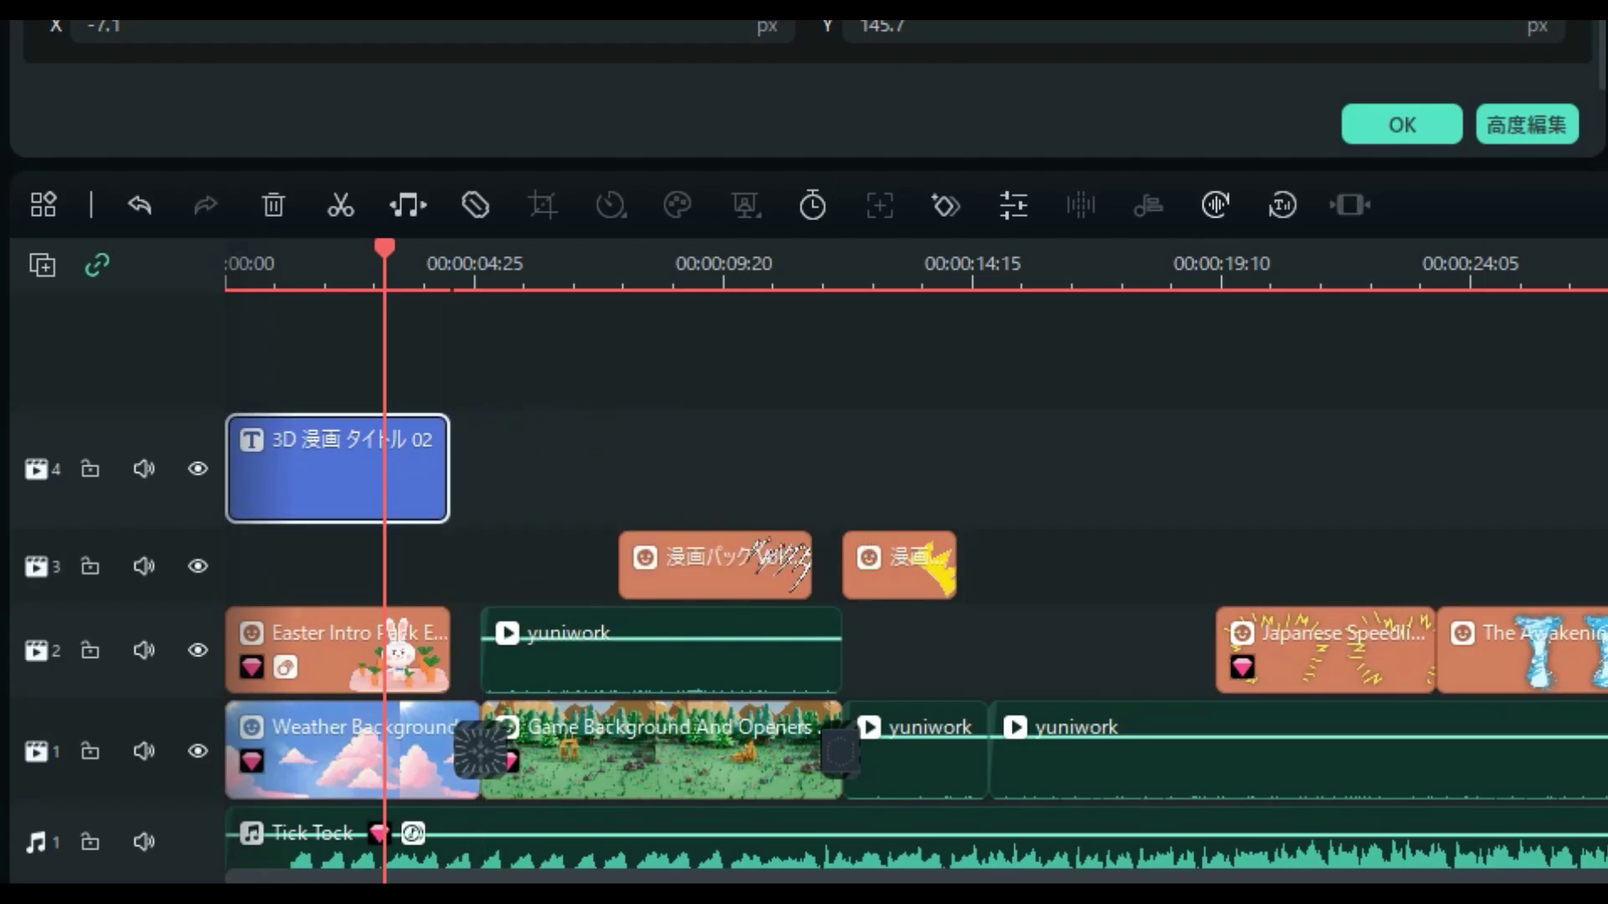
click(730, 563)
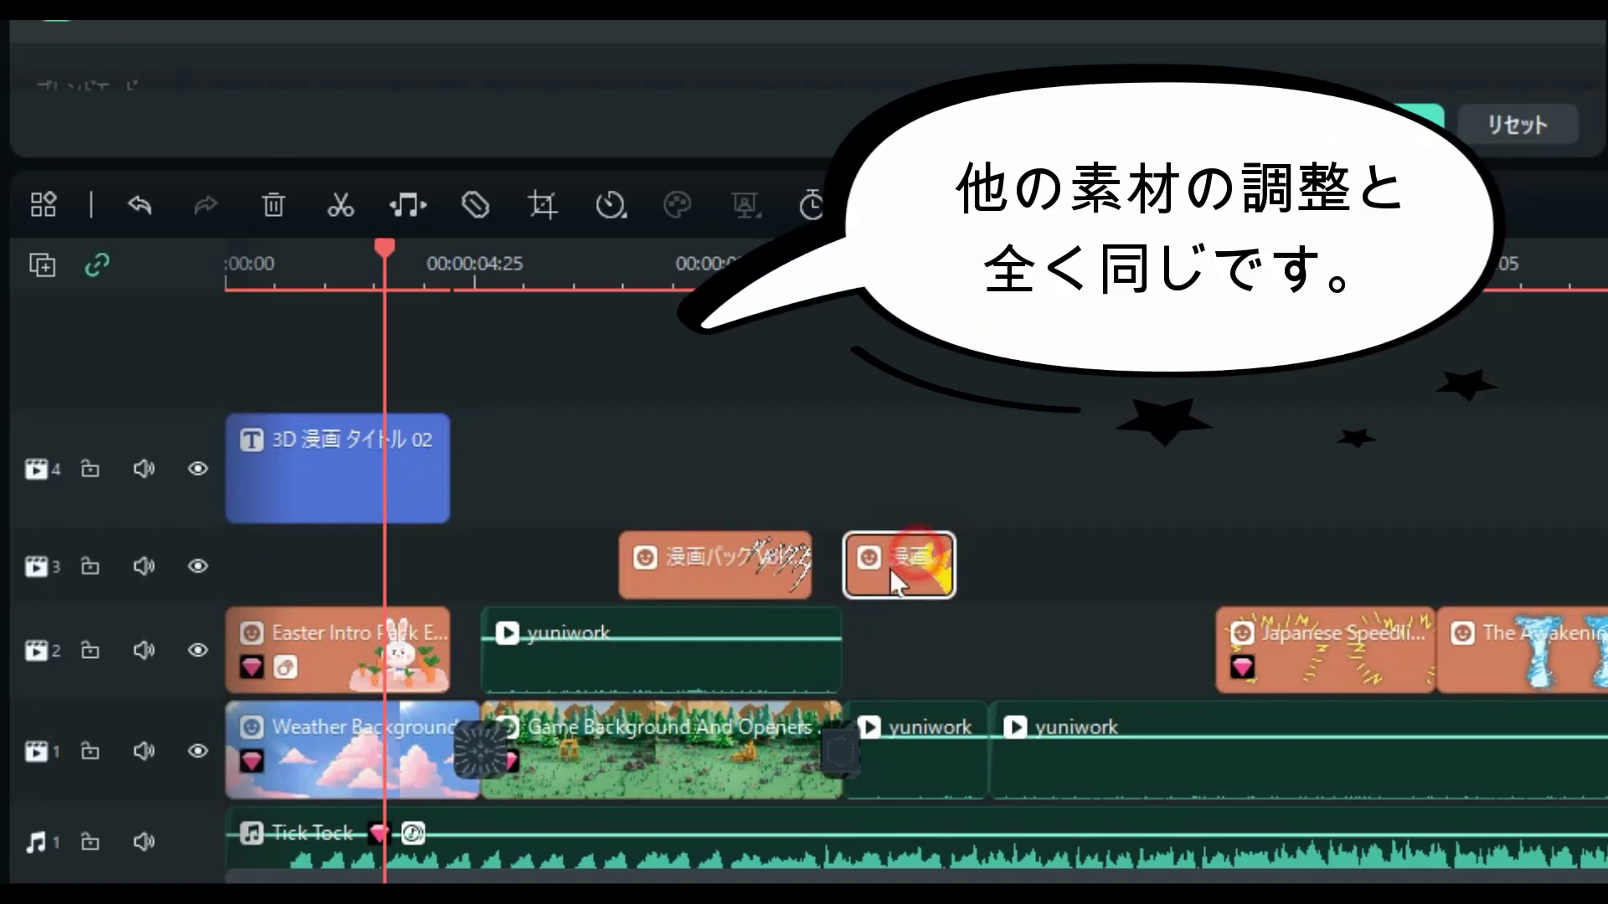
drag(442, 452, 435, 488)
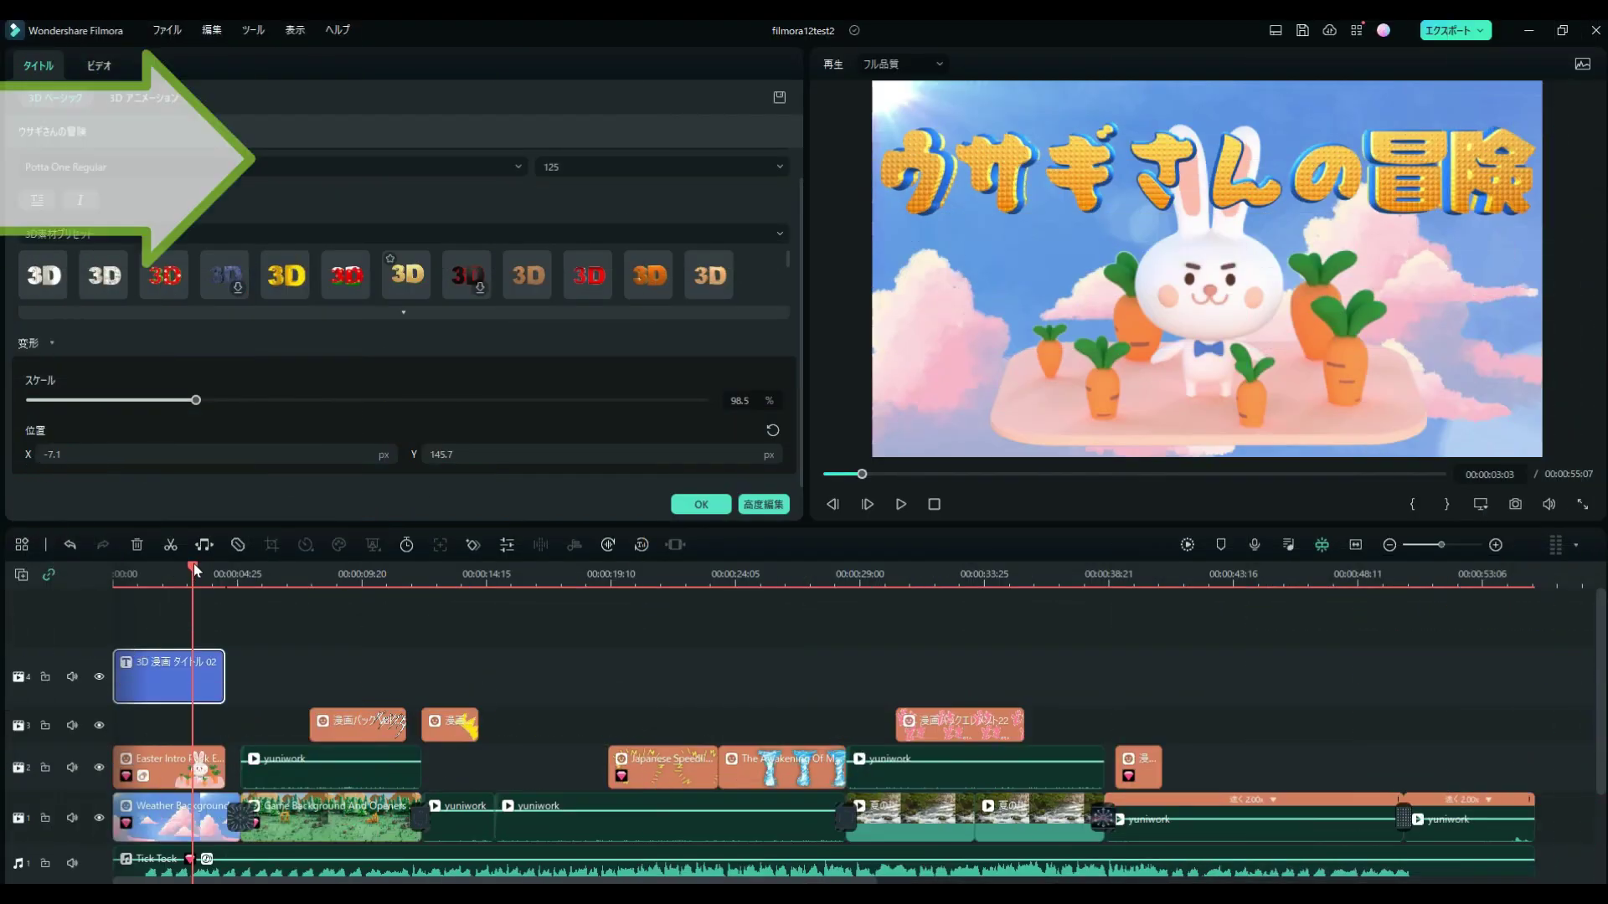
Step: Scrub through and play the opening section to check how the title appears together with the rabbit animation
click(117, 575)
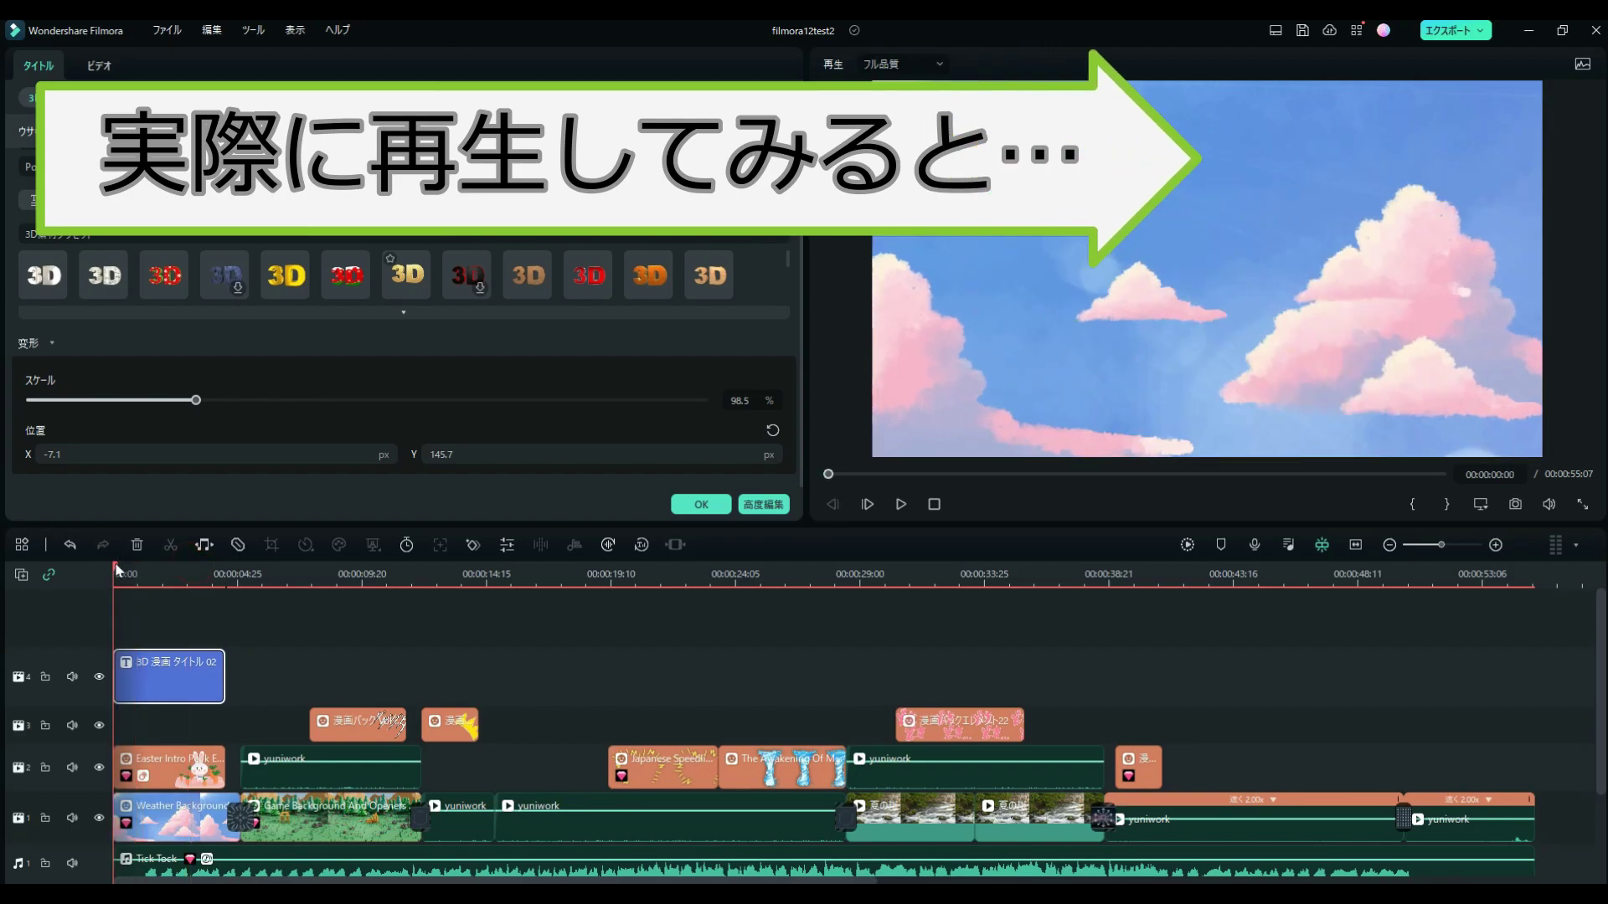
drag(117, 569, 227, 568)
click(146, 577)
click(901, 504)
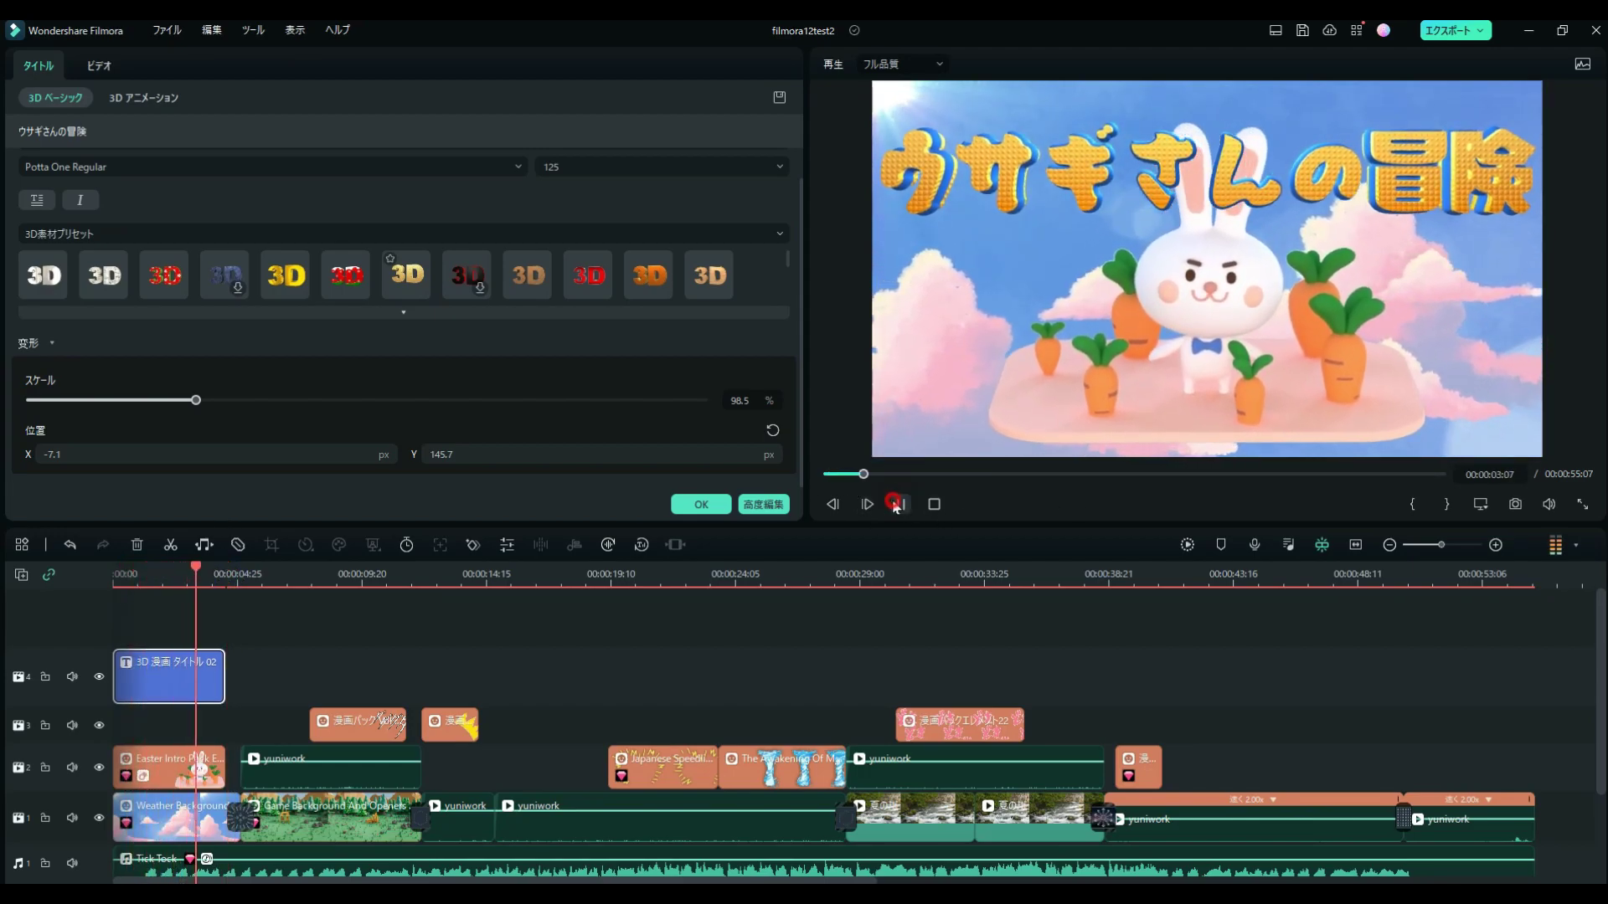
key(space)
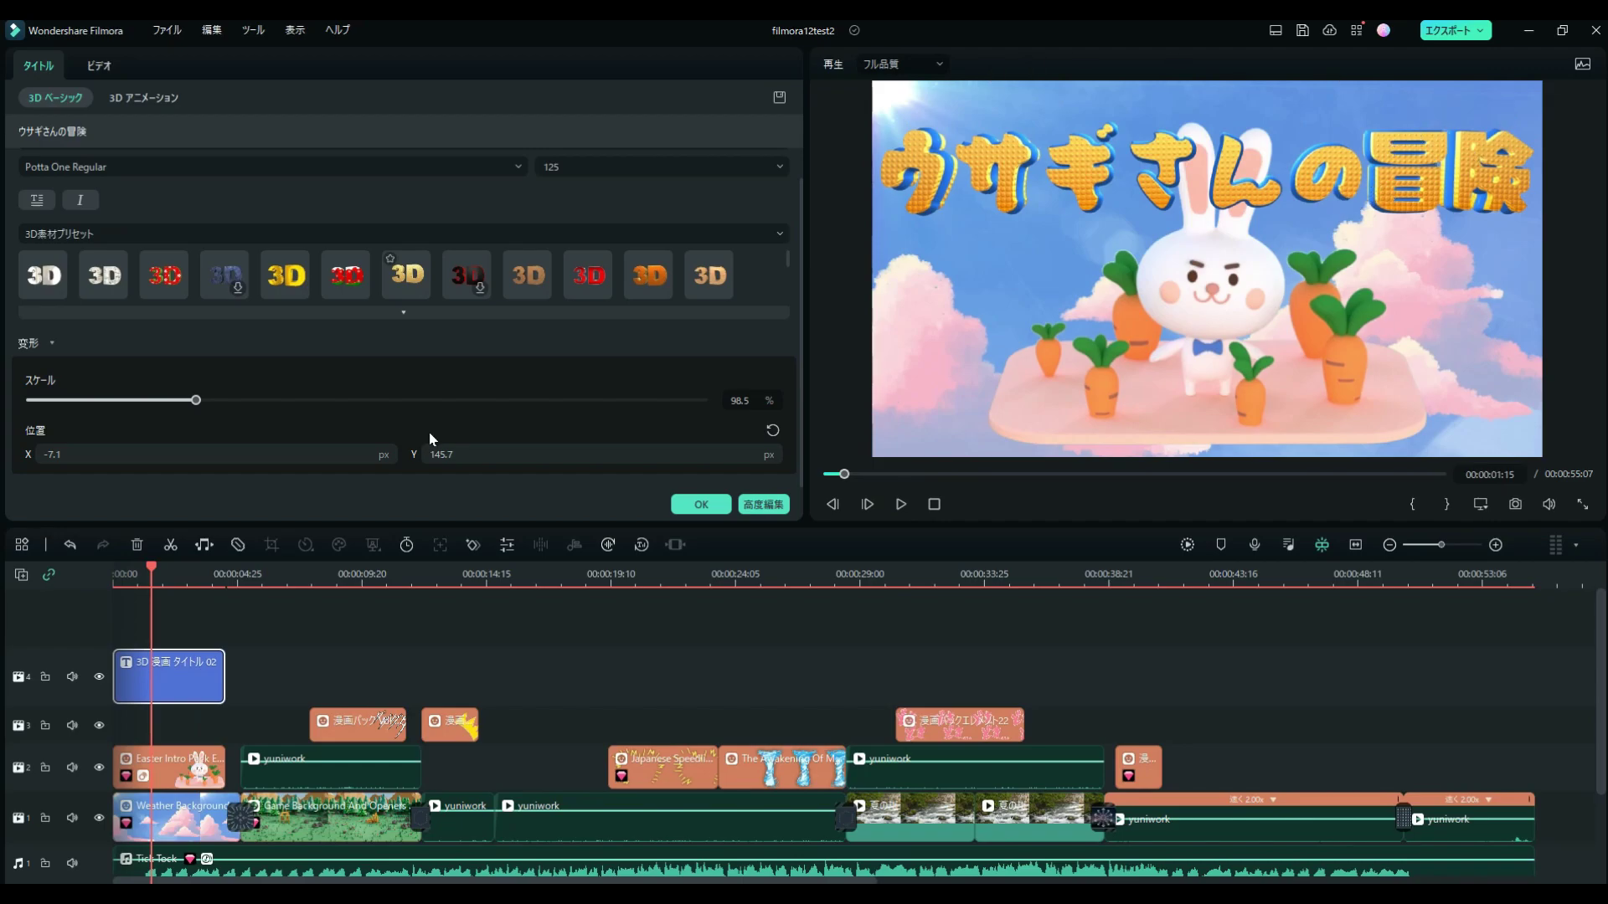
Step: Try different 3D material presets on the title, apply the red one in the third row, and confirm the title edits
click(406, 274)
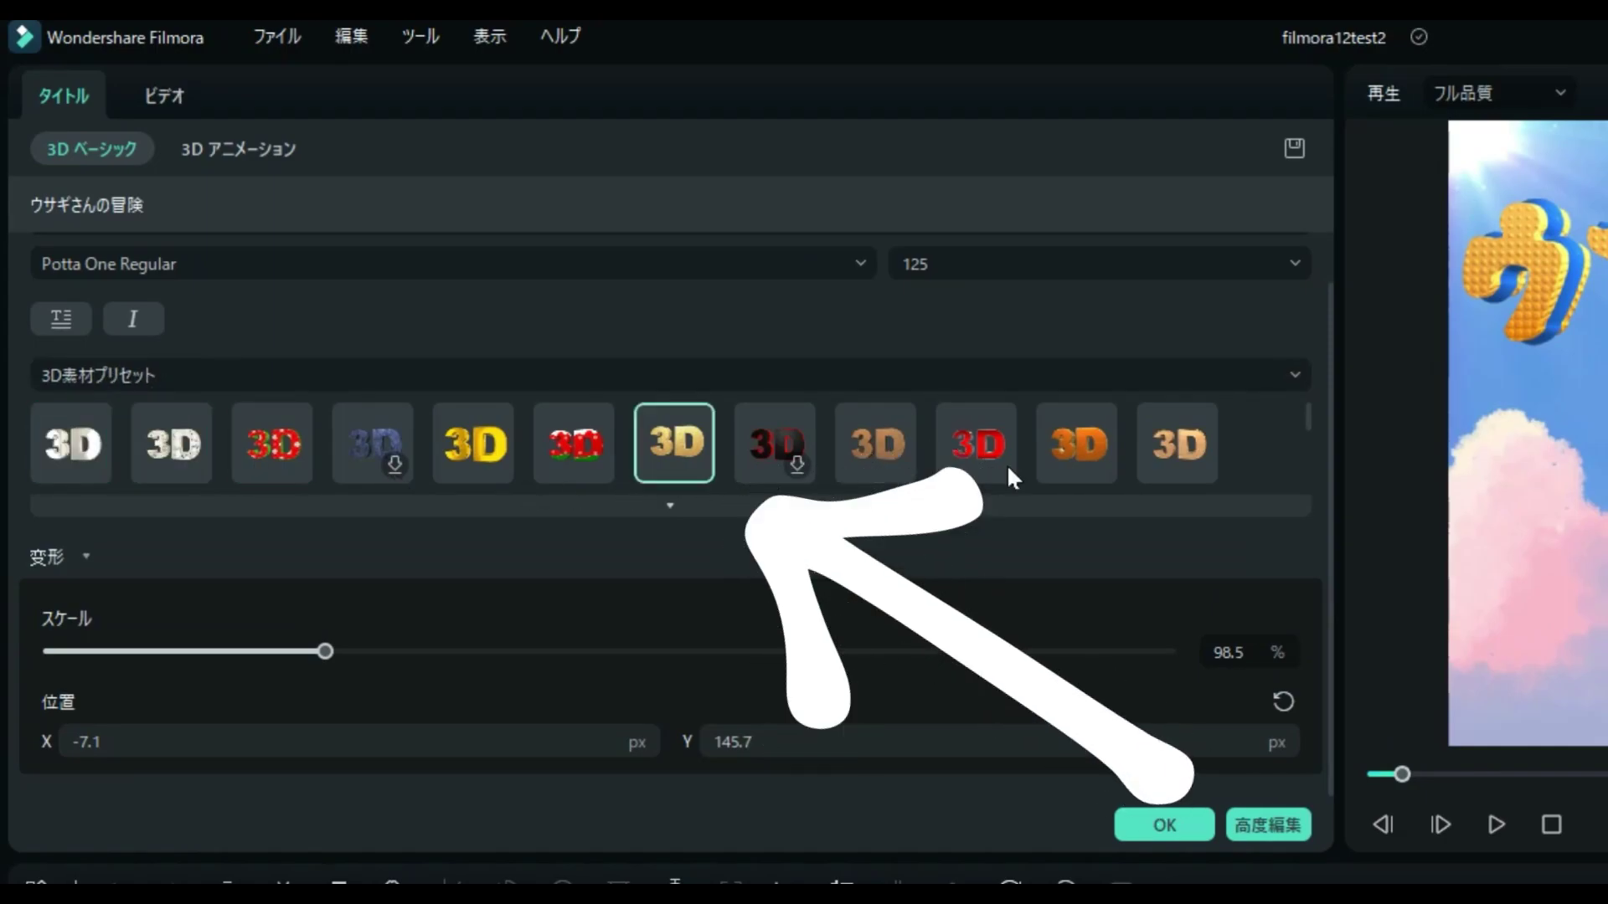
click(93, 452)
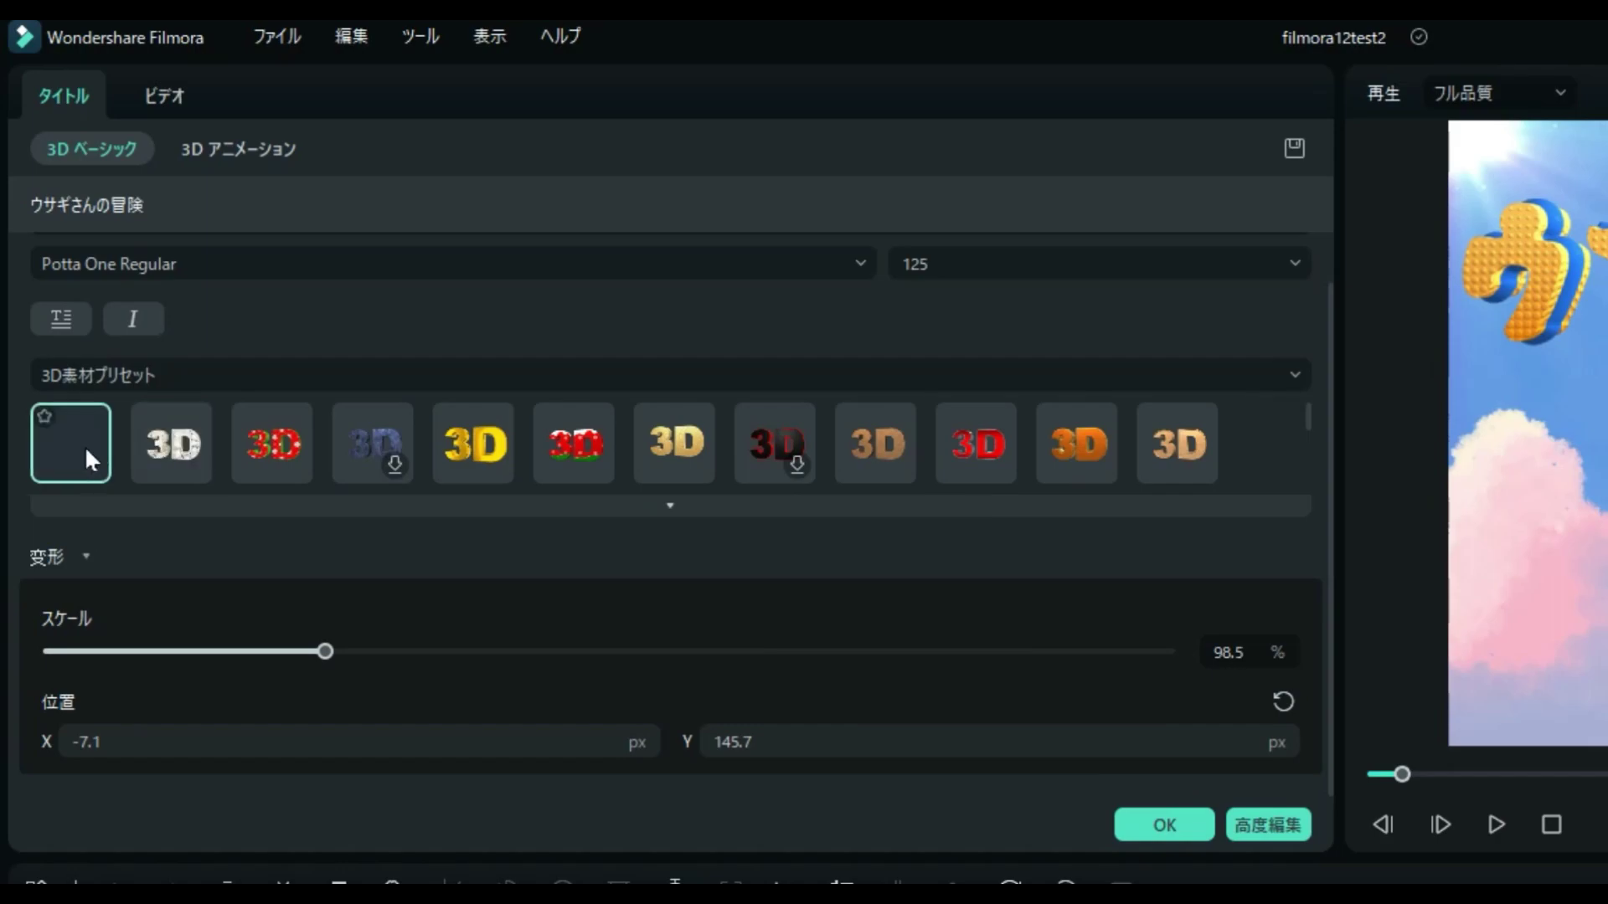
click(668, 506)
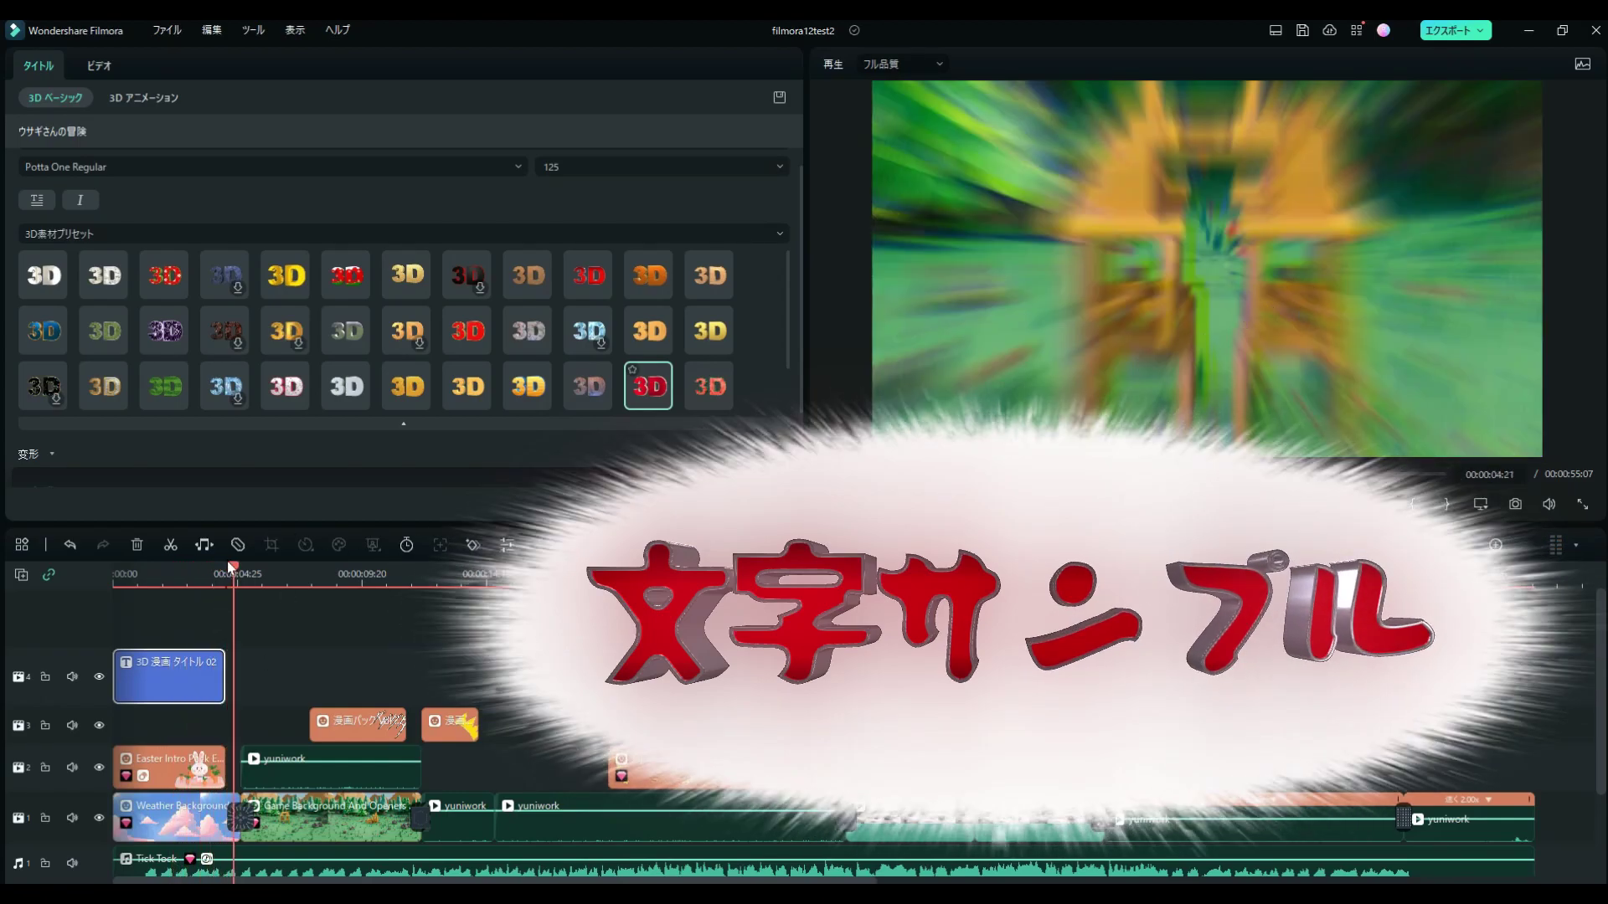
drag(236, 574, 141, 573)
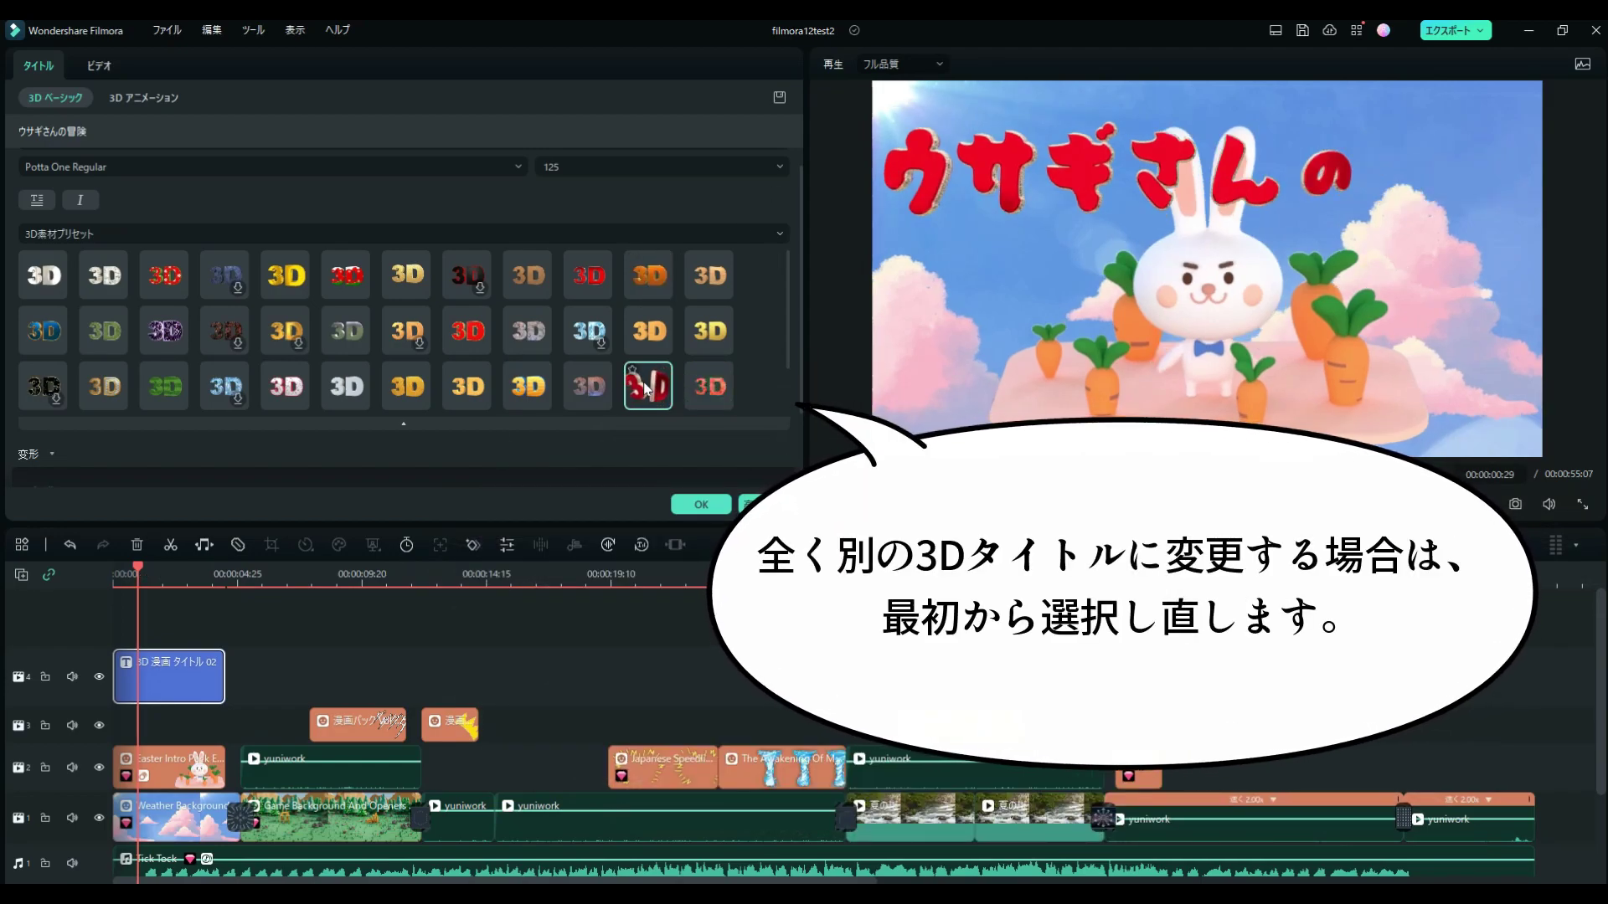
click(700, 506)
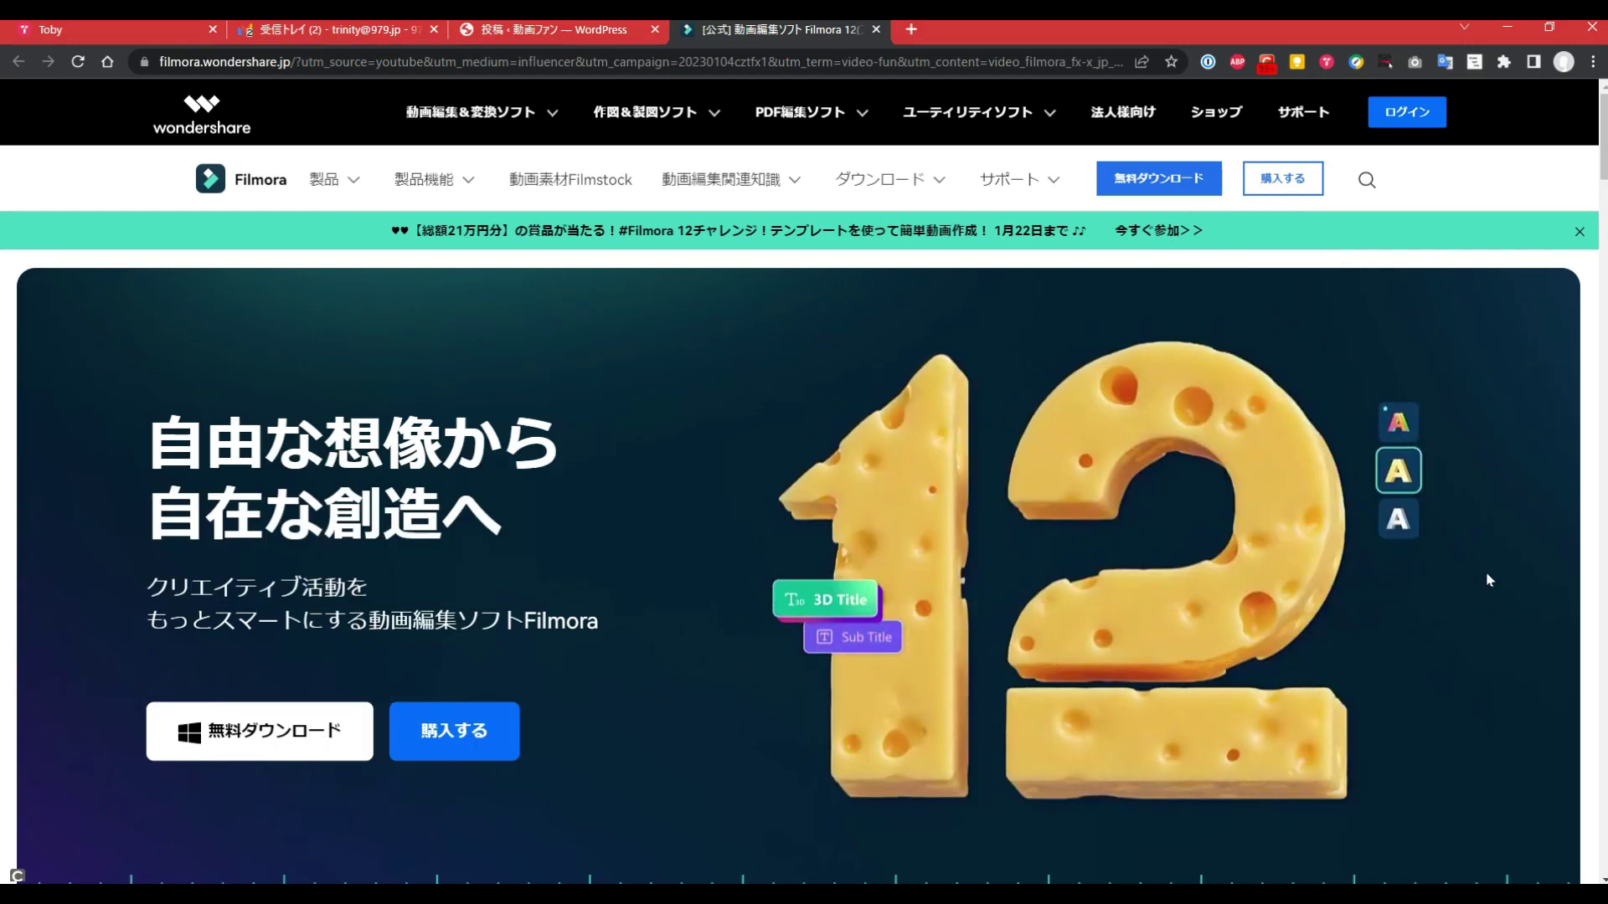
Step: On the Filmora website in the browser, find the mobile version and open its free download options
scroll(1503, 543, down, 3)
scroll(1505, 542, down, 3)
scroll(1505, 542, down, 6)
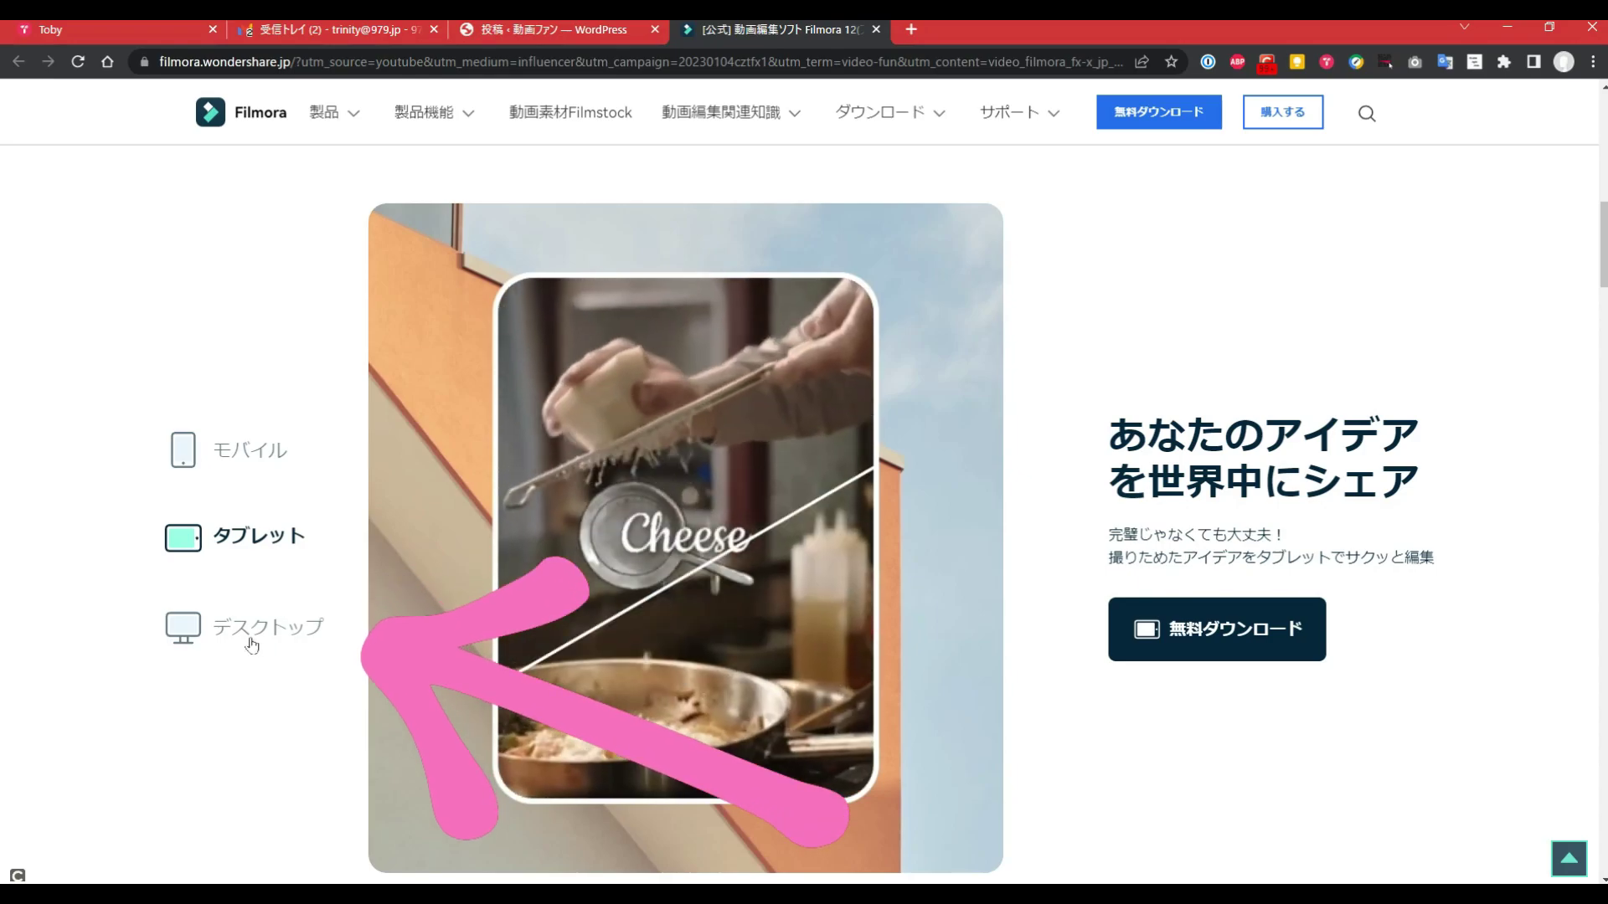
click(251, 450)
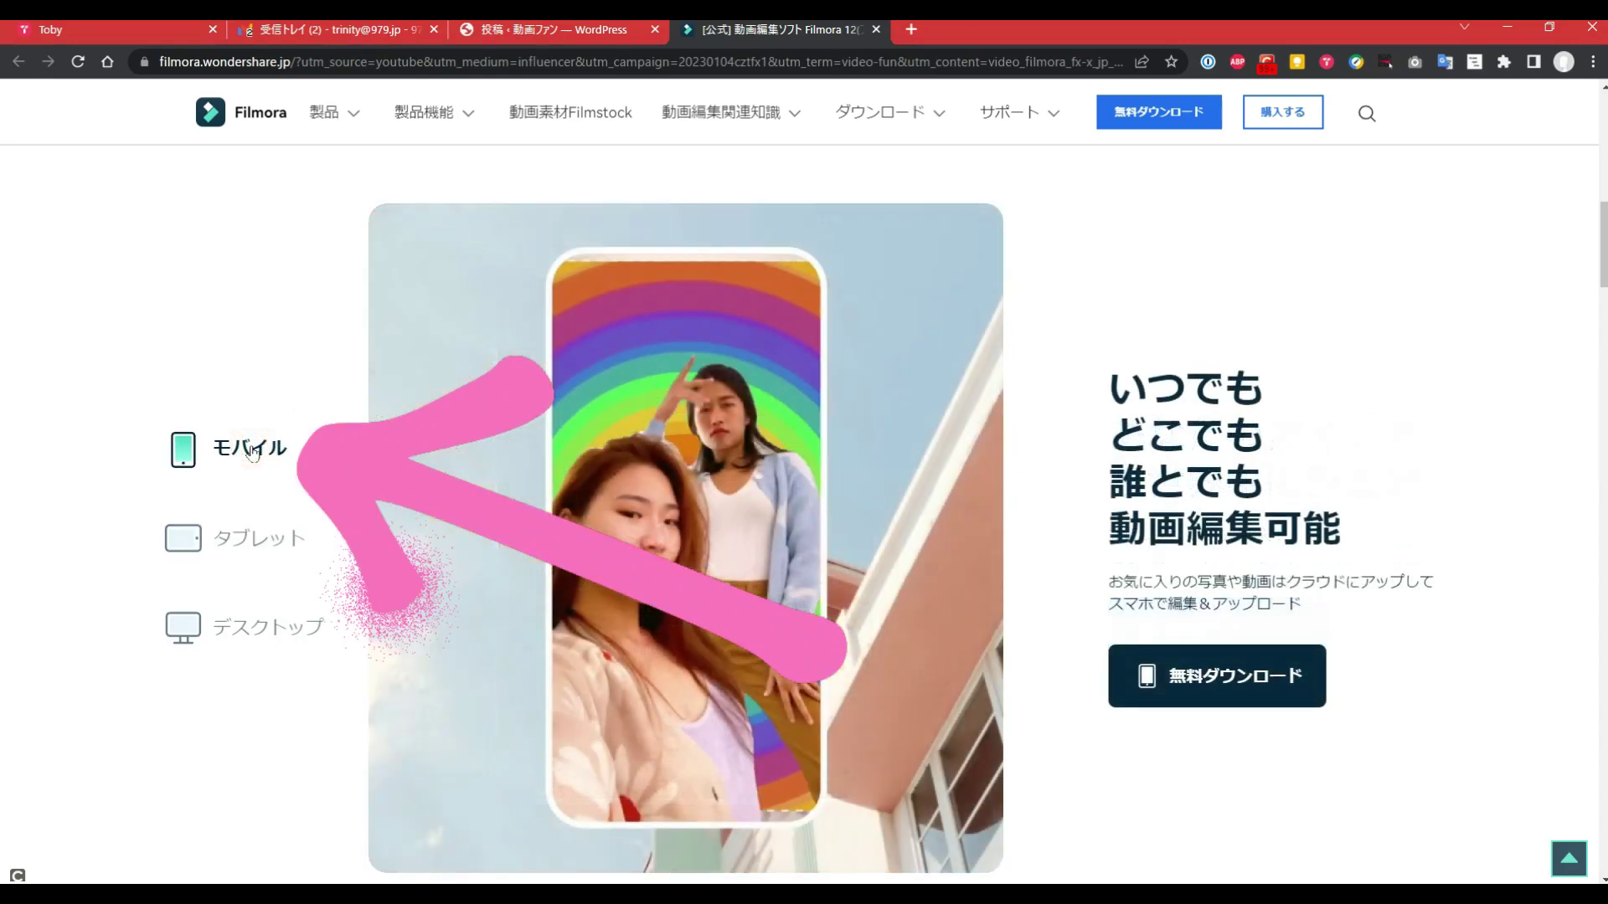
click(1257, 682)
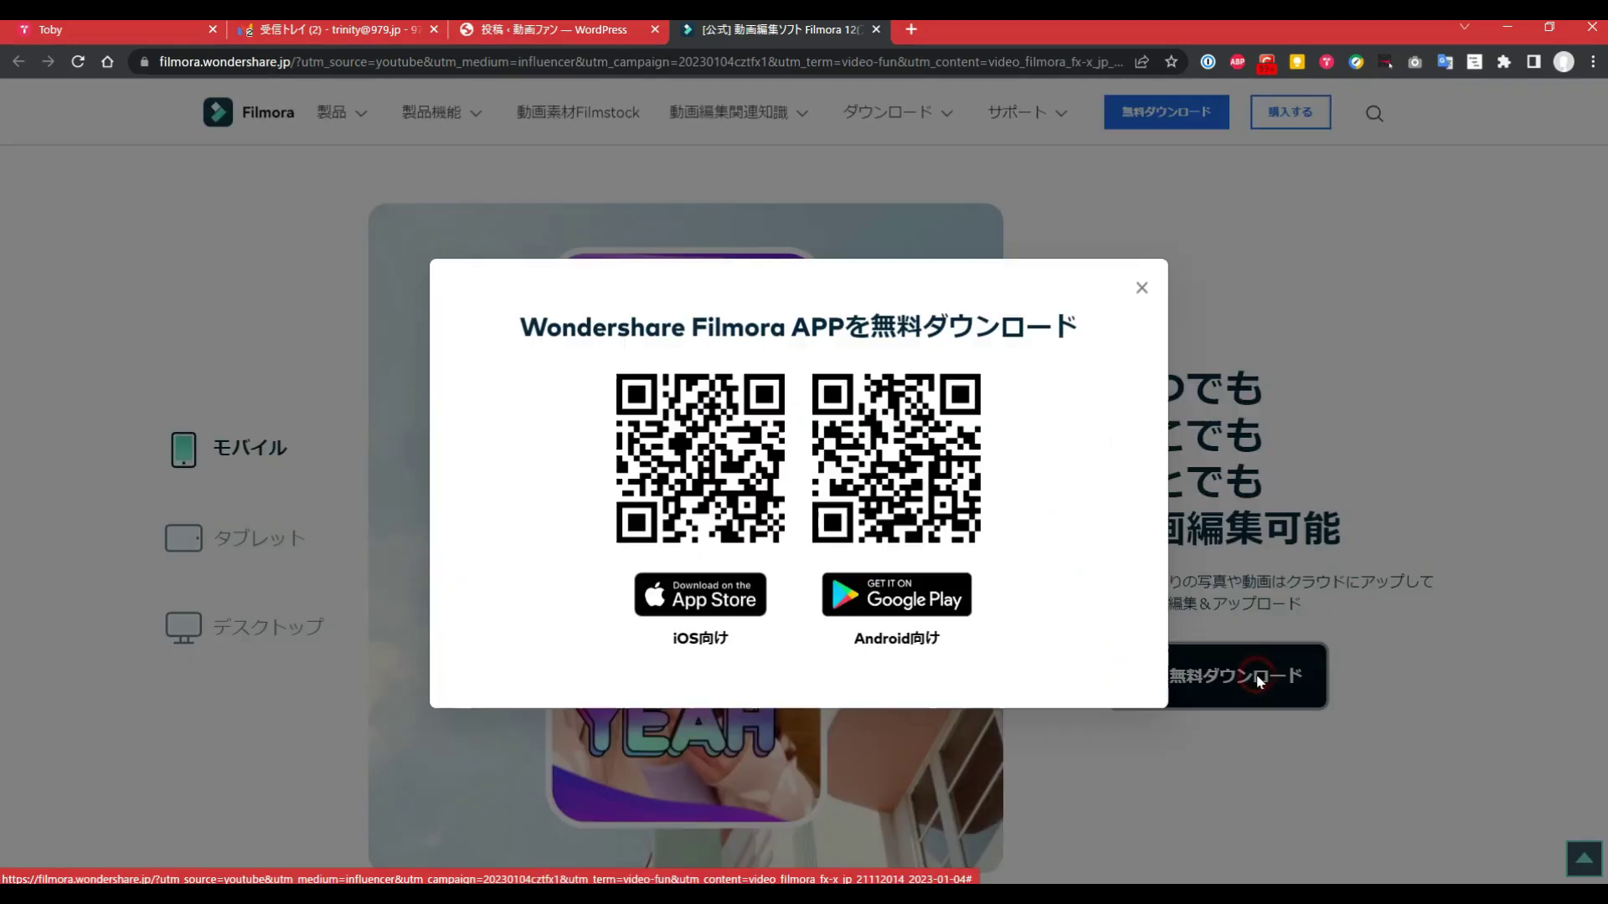